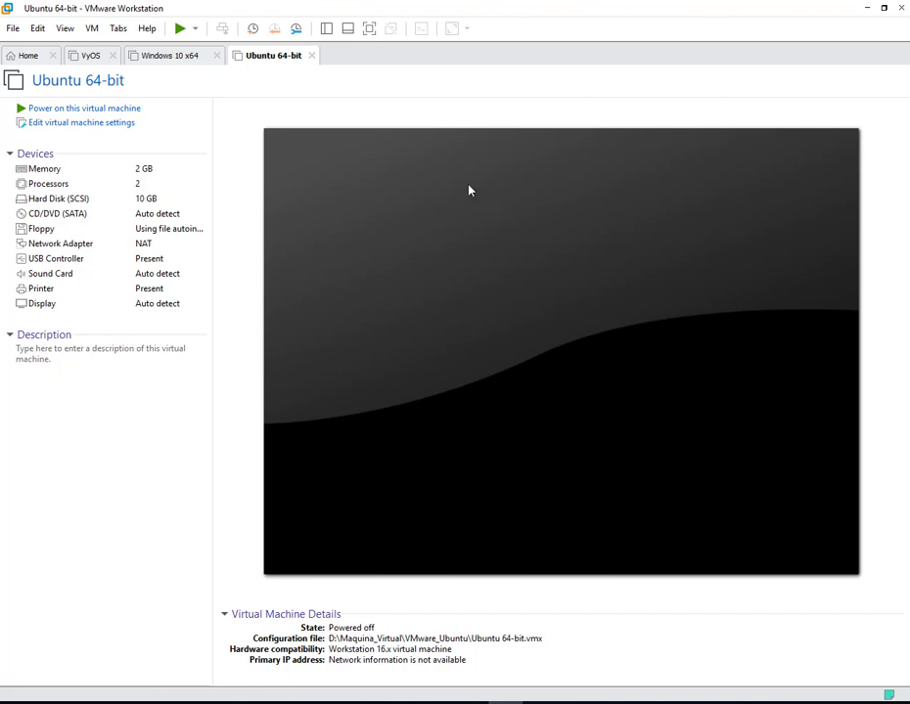
Close VMware Workstation, and save and close the text file with the download links.
left_click(905, 9)
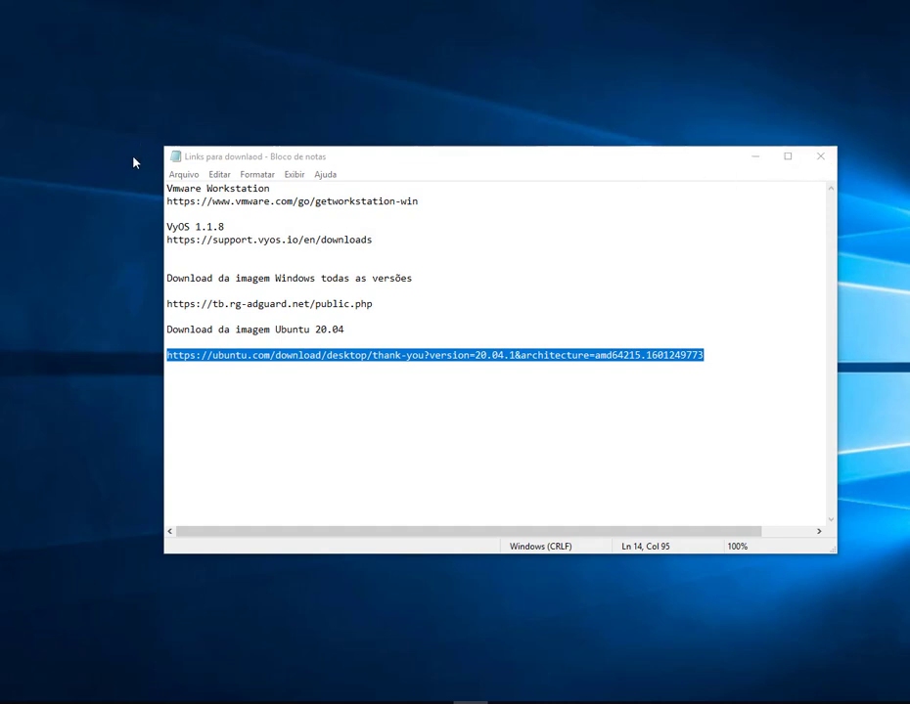
left_click(181, 175)
left_click(208, 223)
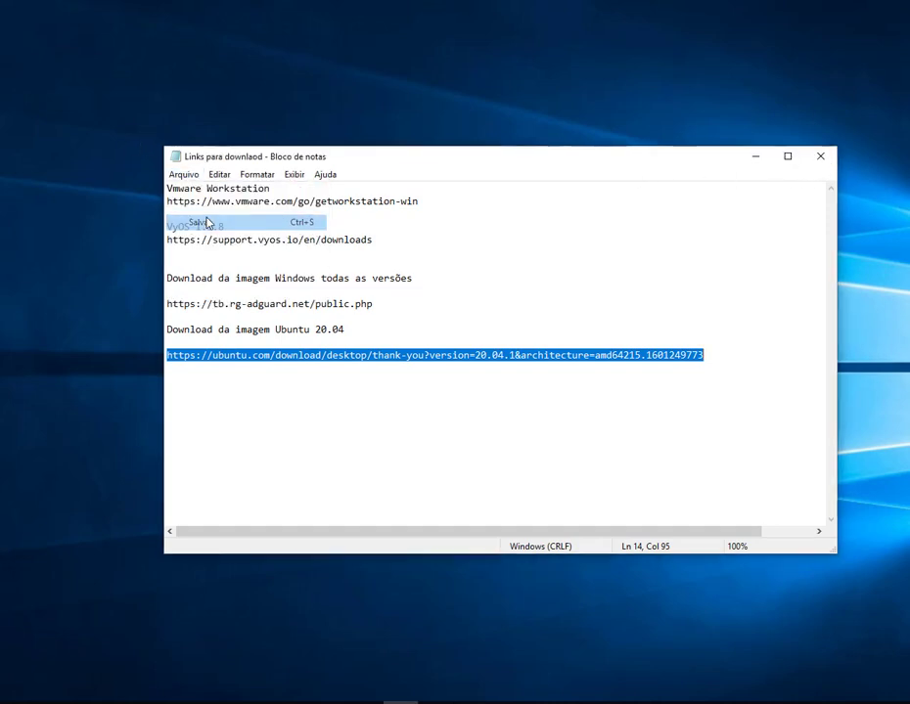
left_click(820, 156)
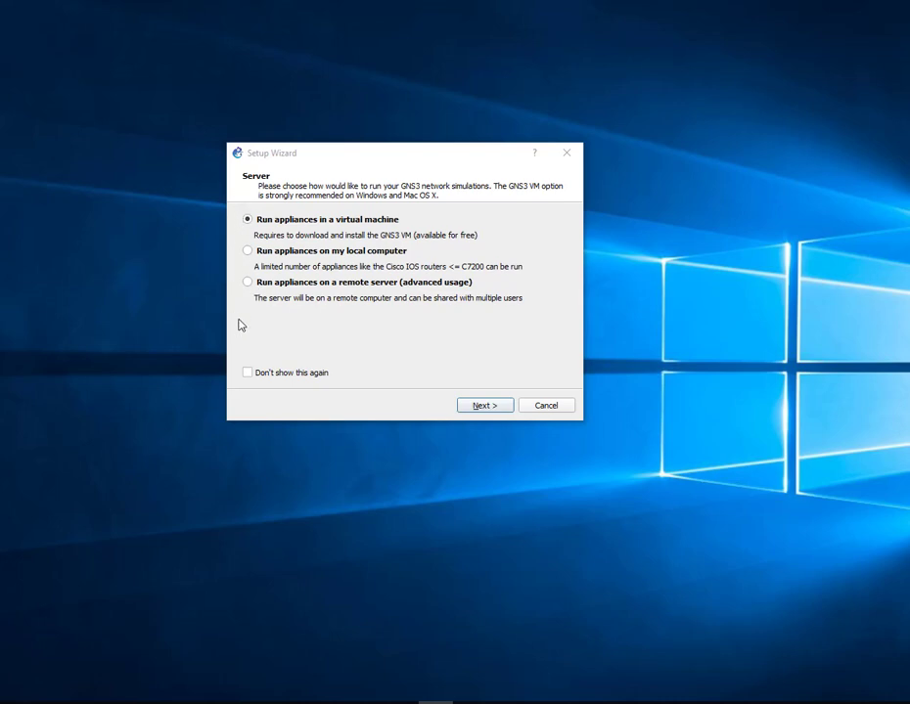
Complete the GNS3 setup wizard to run appliances on the local computer, keeping the localhost binding and port 3080.
left_click(289, 253)
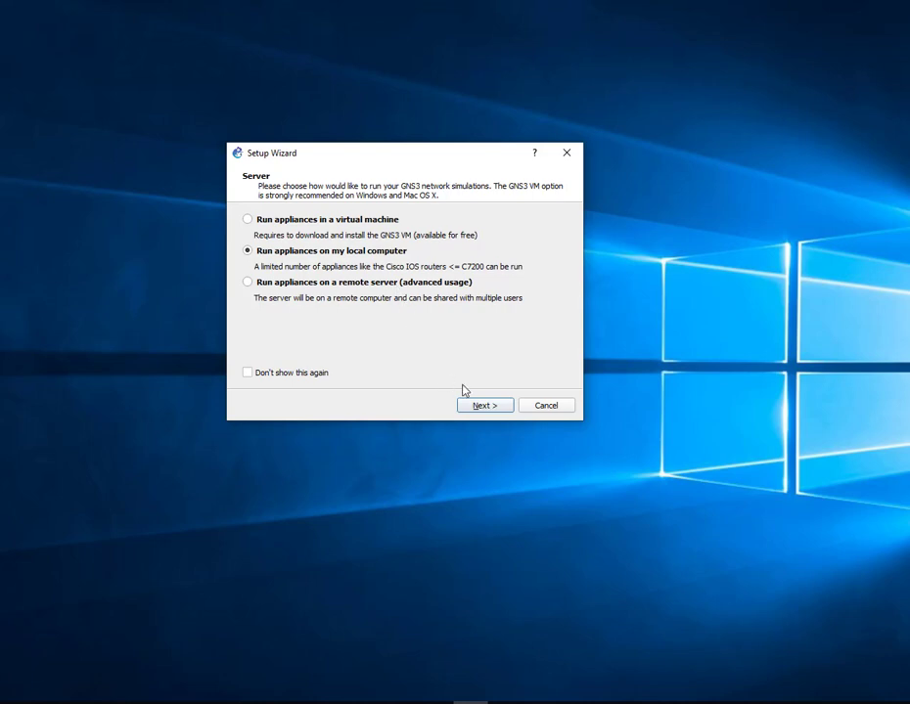
left_click(489, 406)
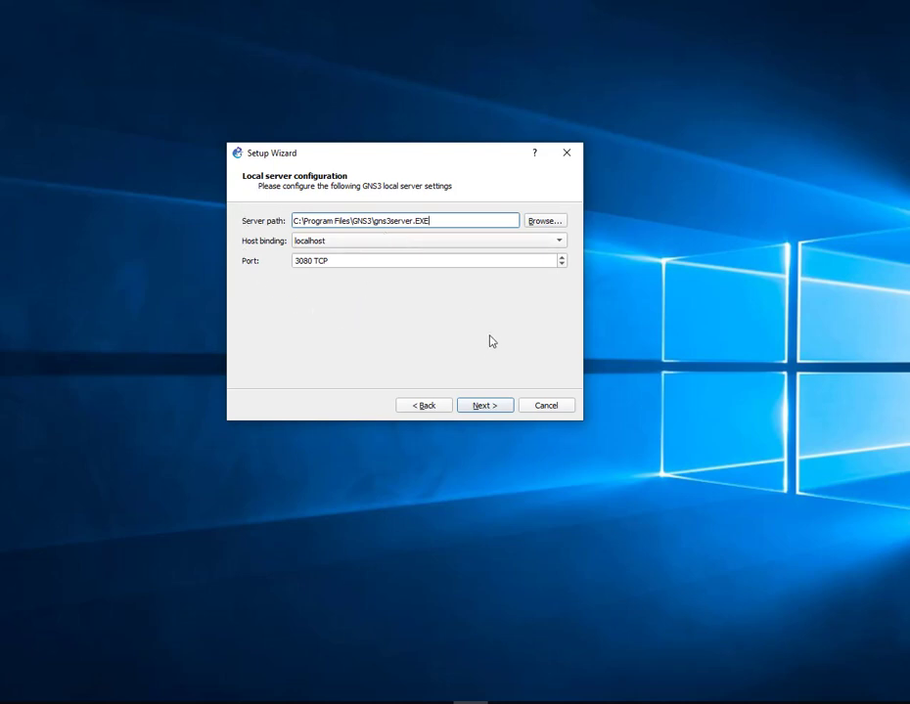
left_click(495, 405)
left_click(495, 406)
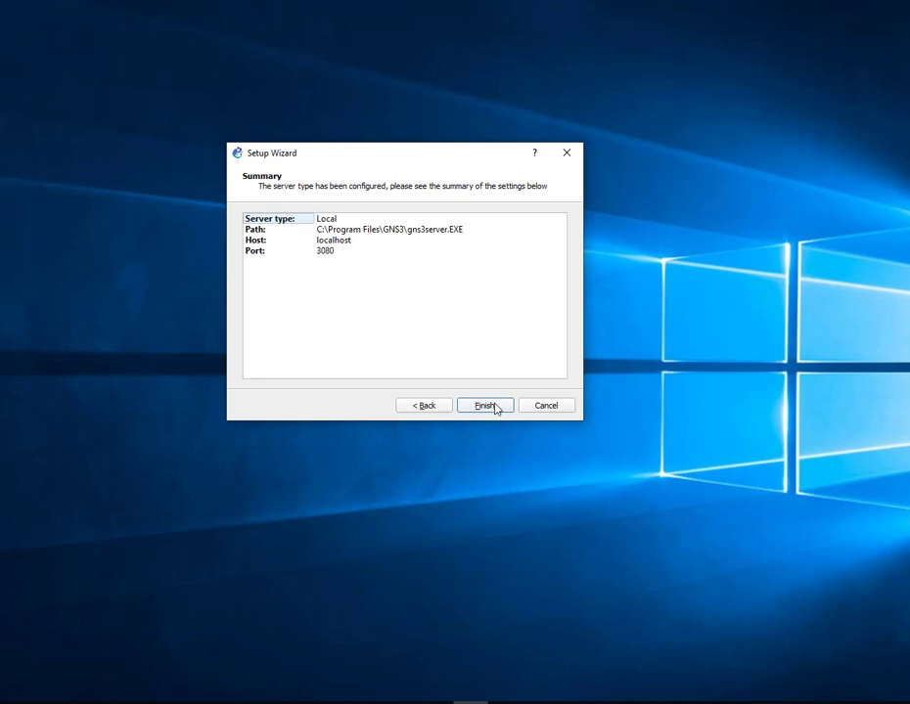
left_click(496, 409)
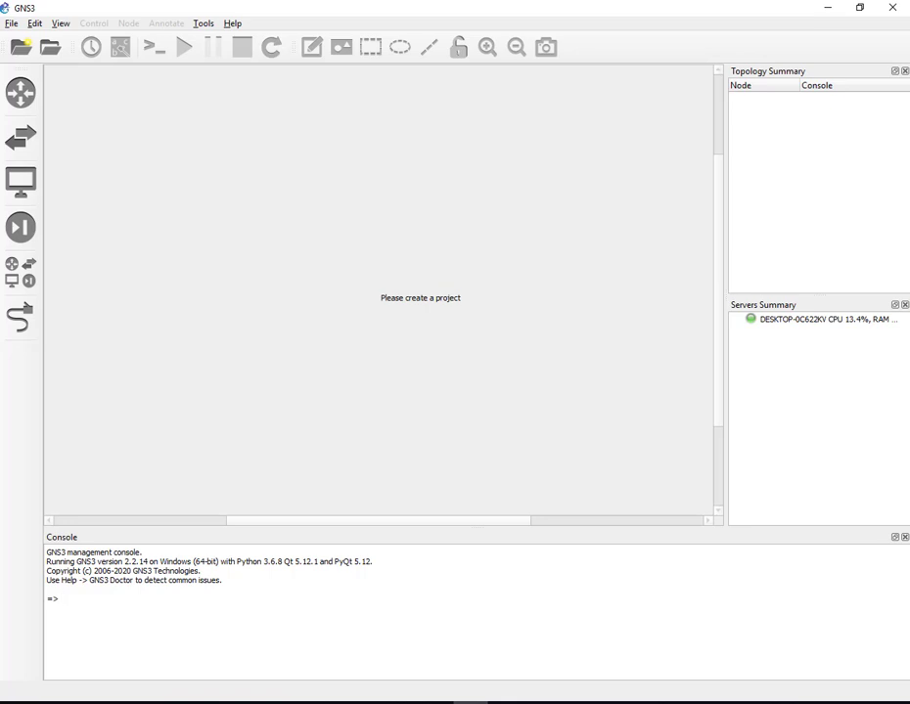
Create a new project named Teste in the default projects folder.
key("alt+F4")
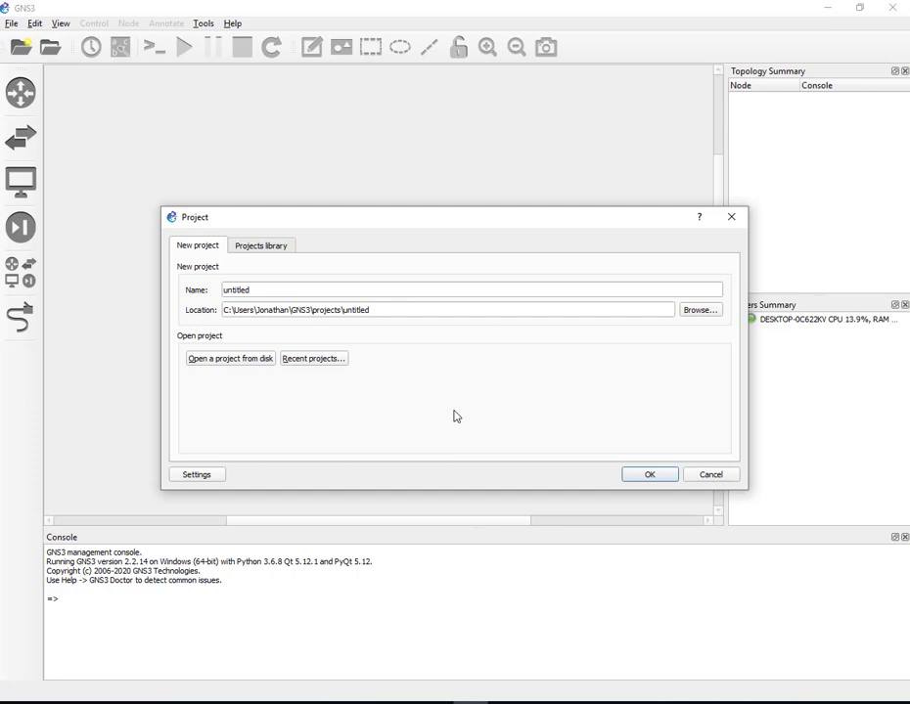
double_click(270, 285)
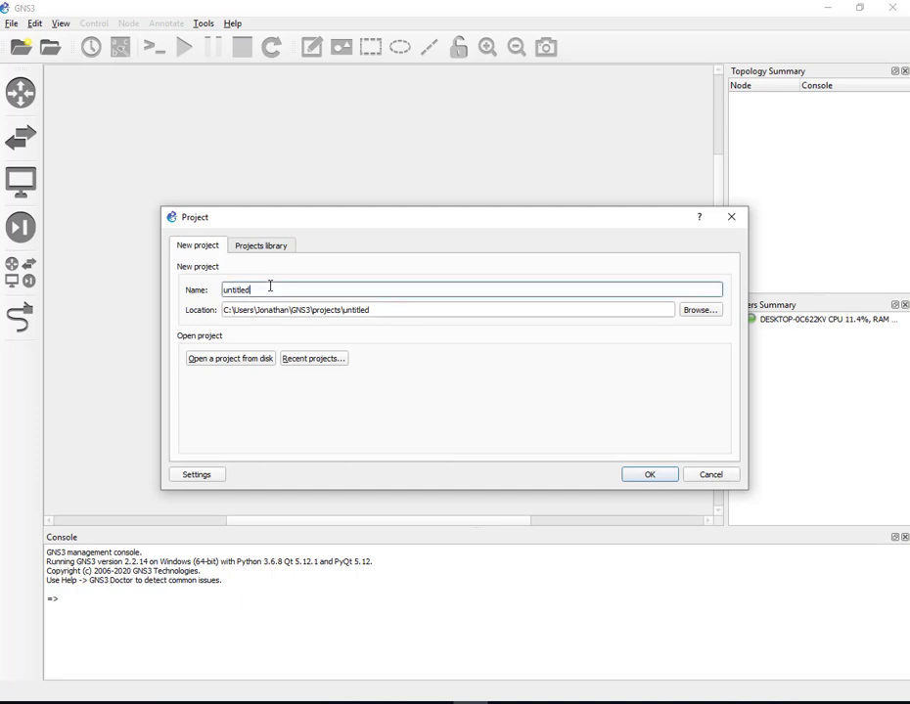
key("BackSpace")
type("Teste")
left_click(662, 476)
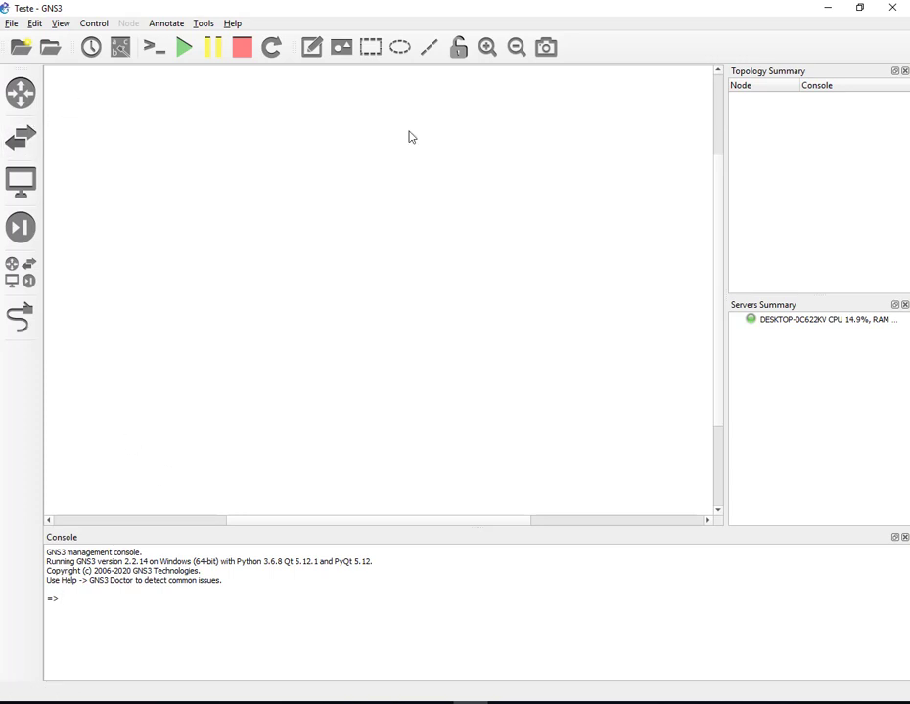
Enlarge the topology workspace by narrowing the Topology and Servers Summary panes and closing the Console pane.
left_click(785, 325)
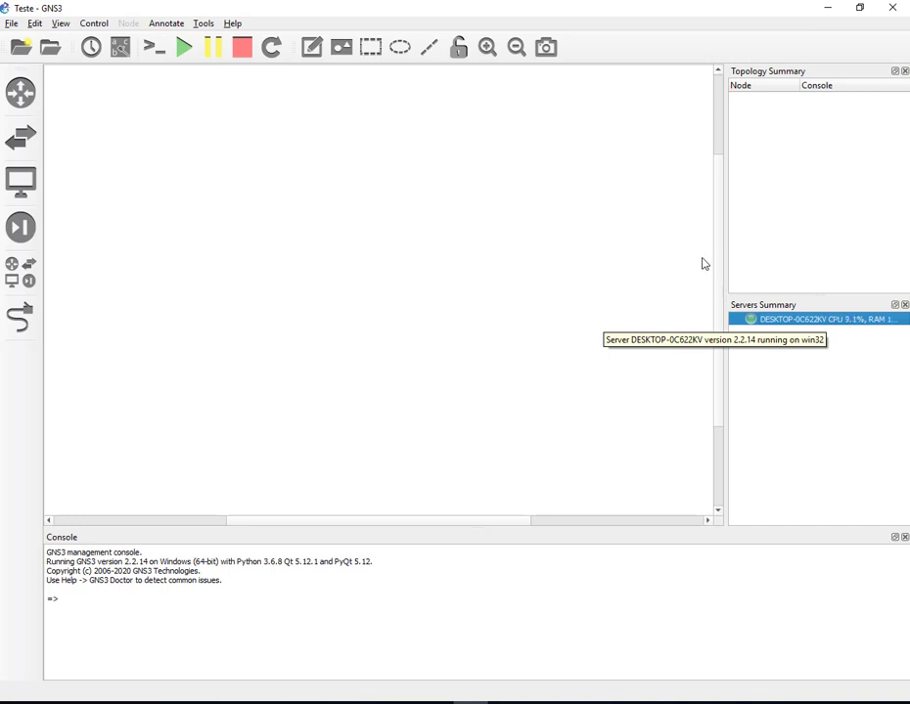
left_click_drag(724, 258, 606, 253)
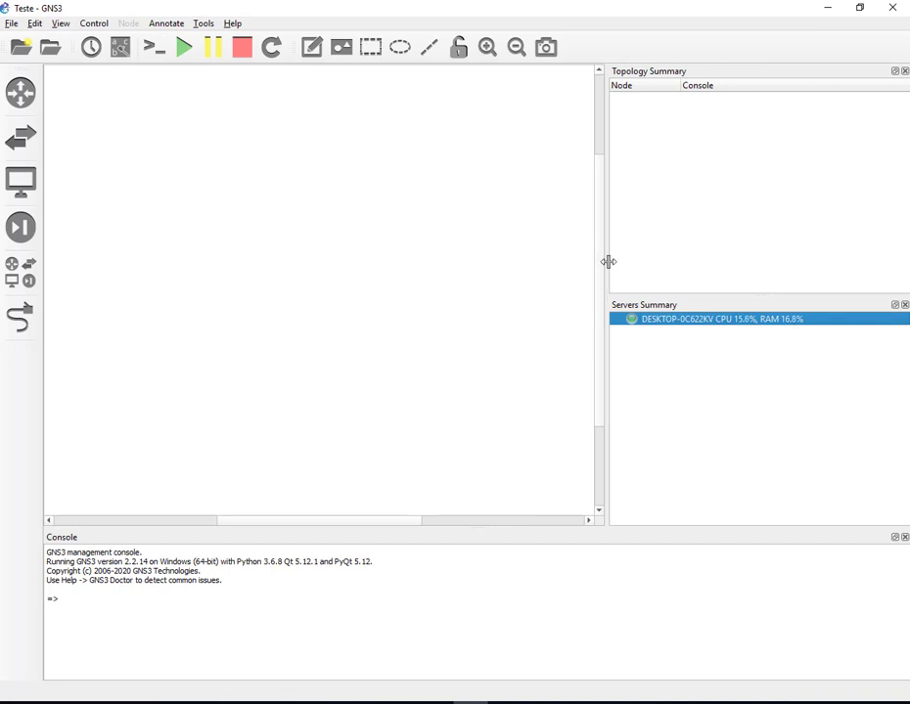
left_click_drag(632, 262, 829, 264)
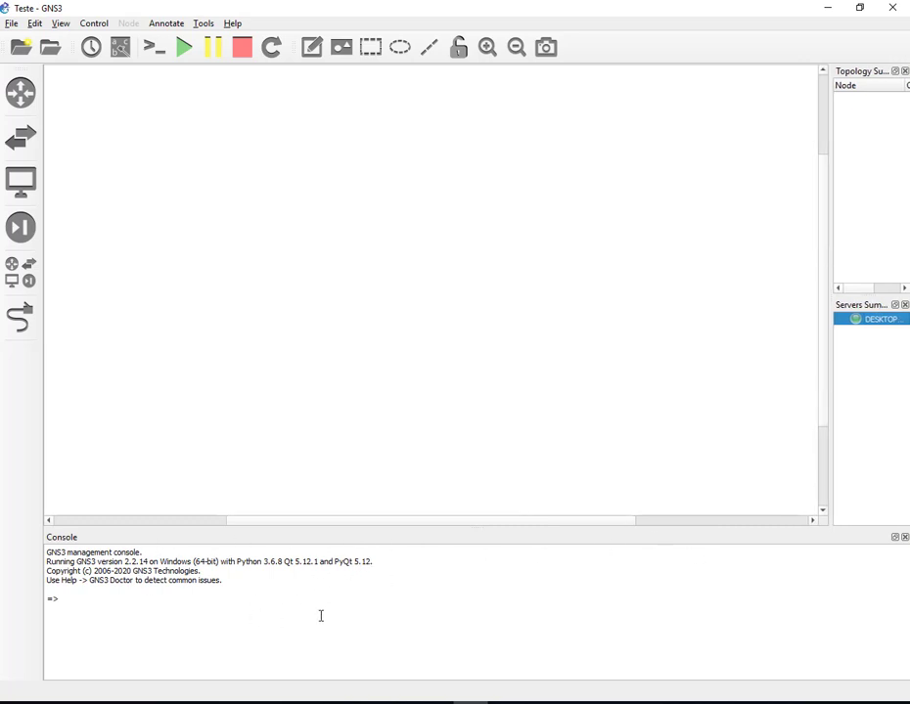
left_click(905, 537)
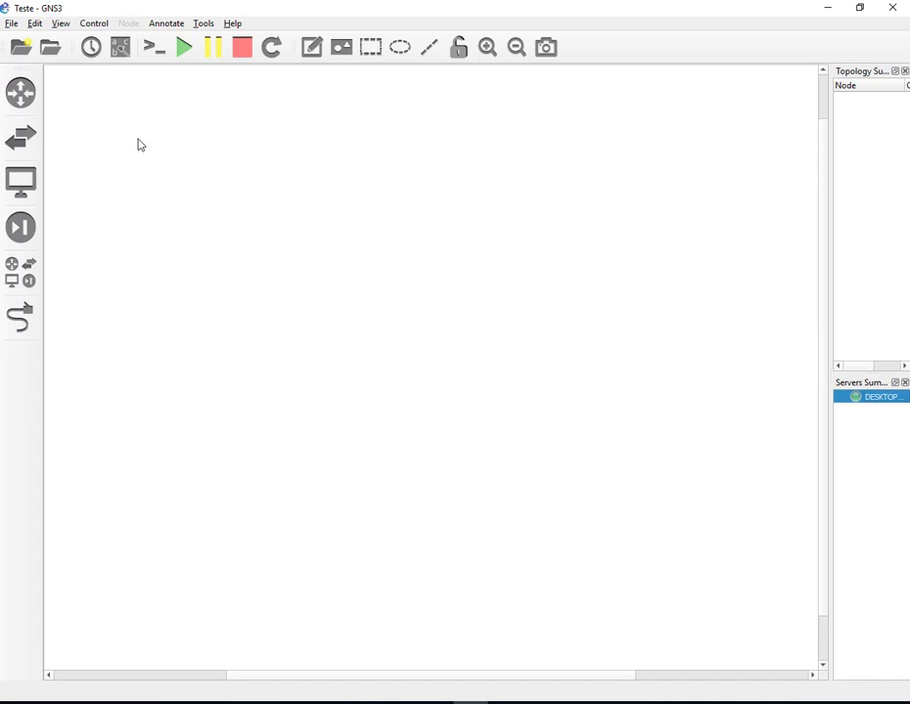
Disable KVM/HAXM hardware acceleration in the QEMU preferences.
left_click(32, 28)
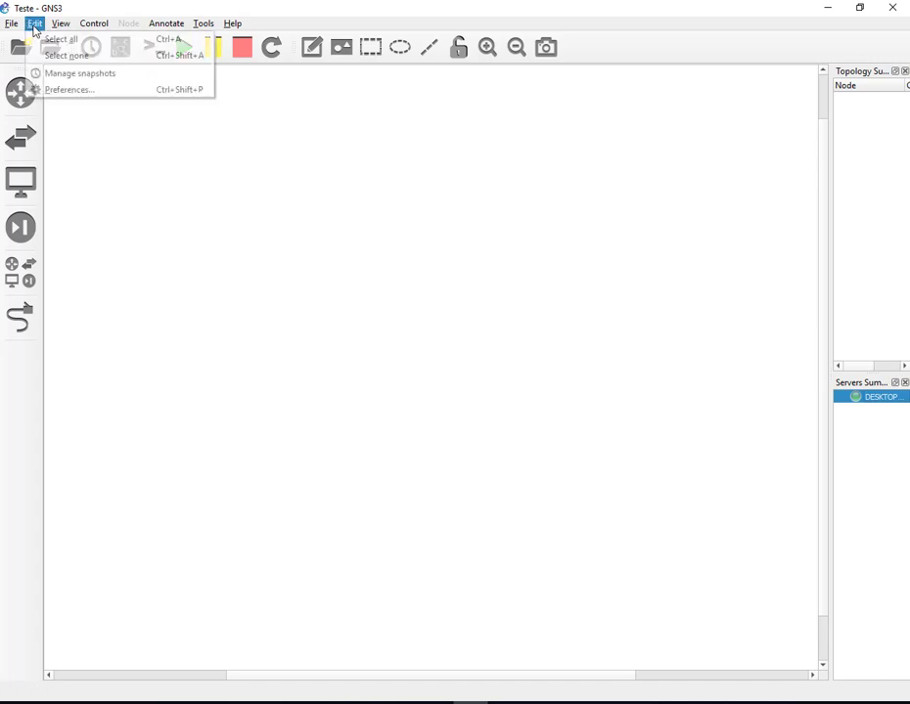
left_click(55, 90)
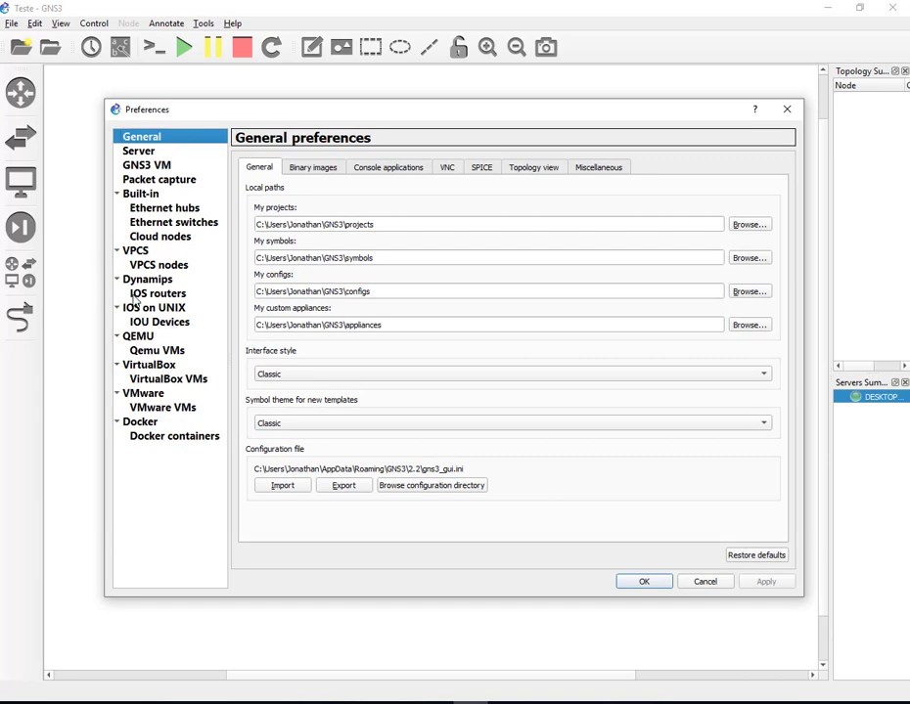
left_click(159, 168)
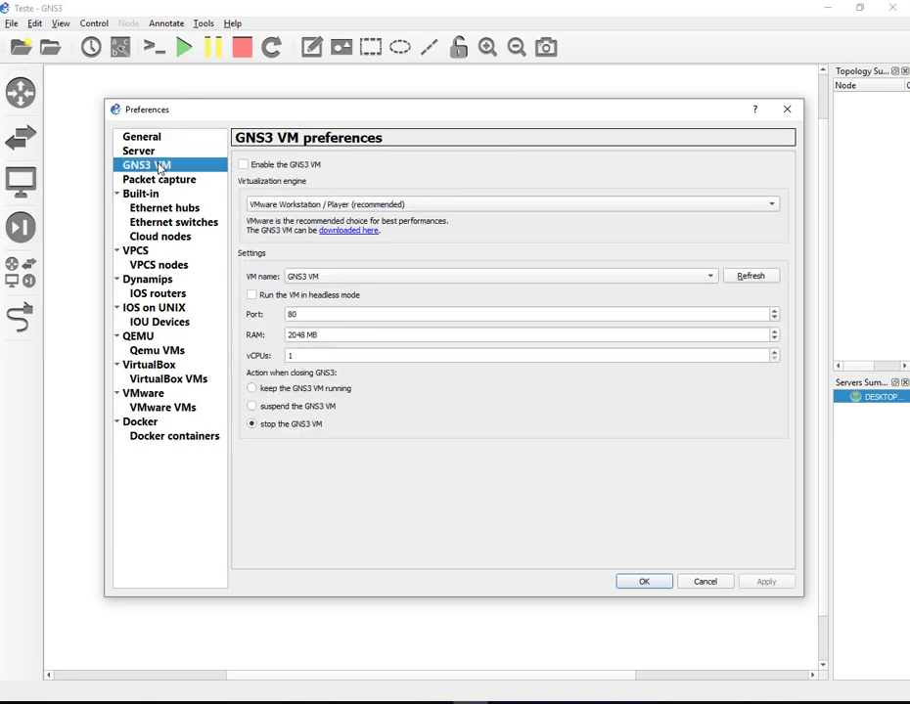
left_click(140, 337)
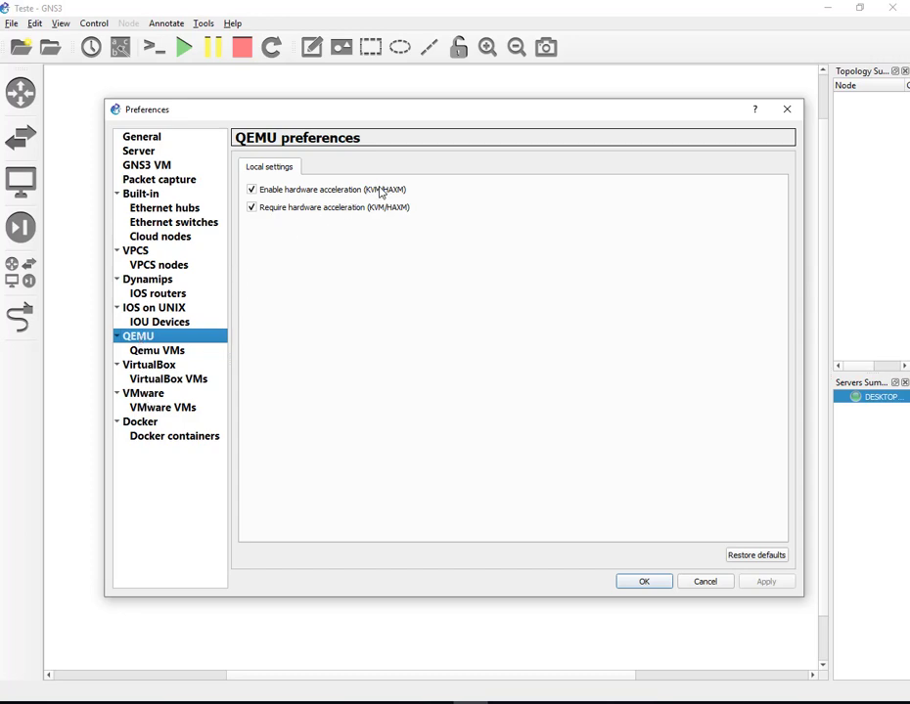
left_click(252, 189)
left_click(252, 189)
left_click(251, 190)
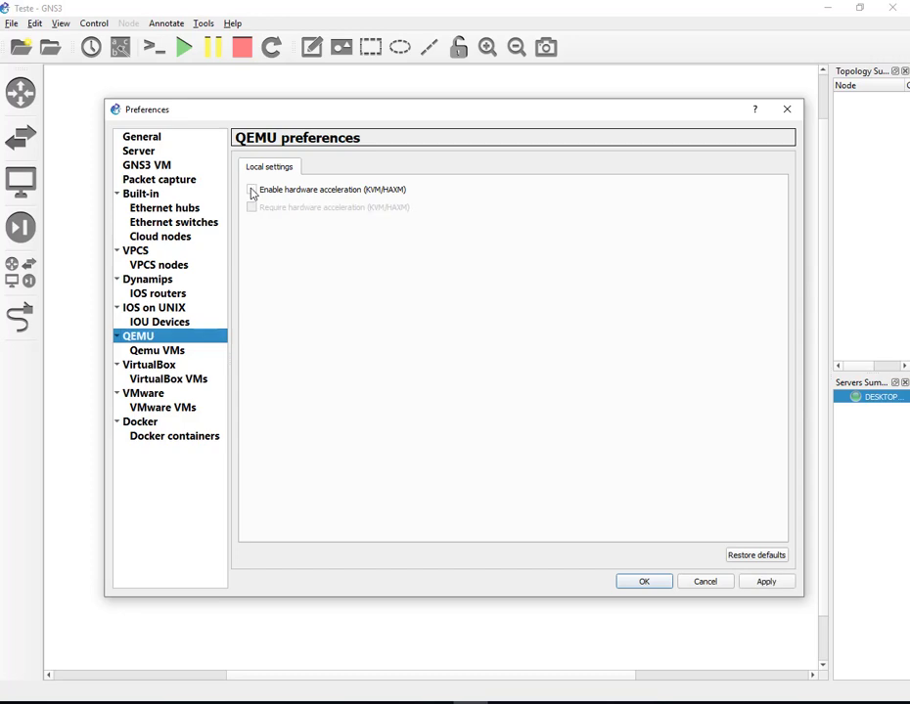
Review the VirtualBox and VMware preferences, including the vmrun path and the managed VMnet interface range.
left_click(139, 370)
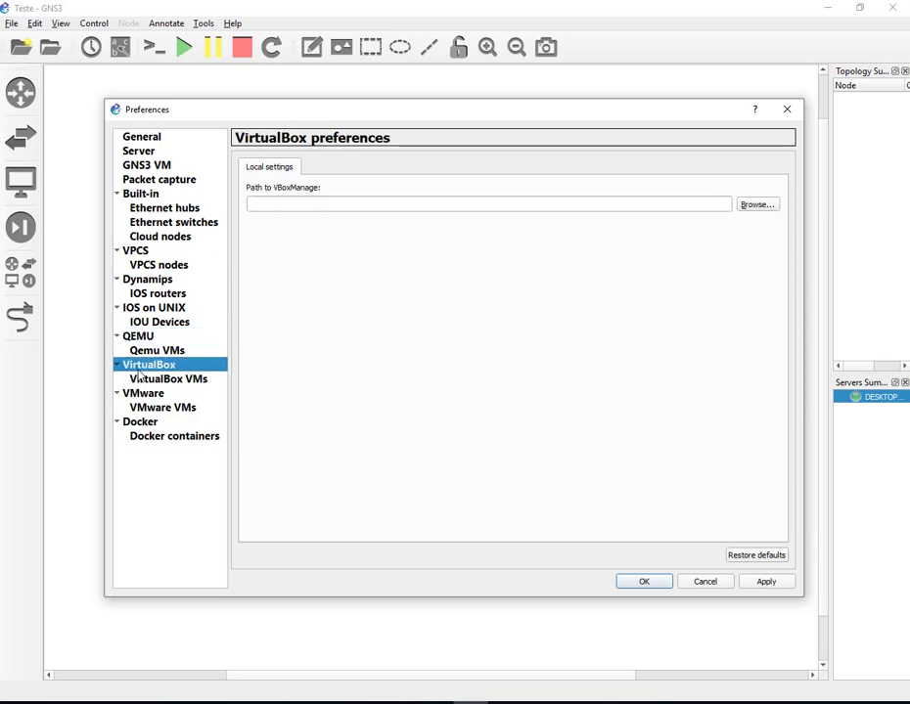
left_click(143, 396)
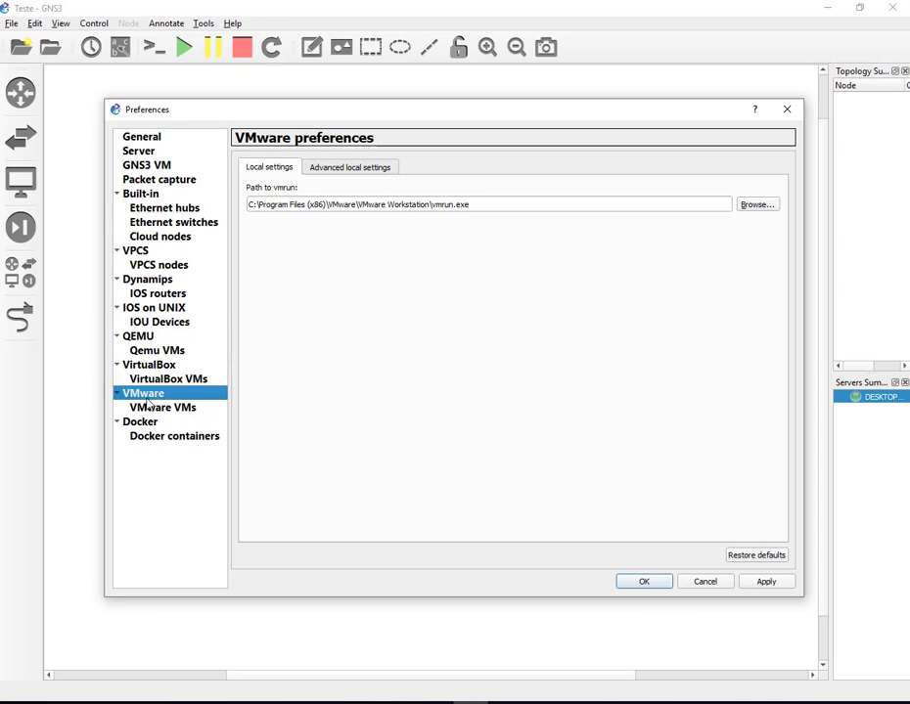
left_click(368, 170)
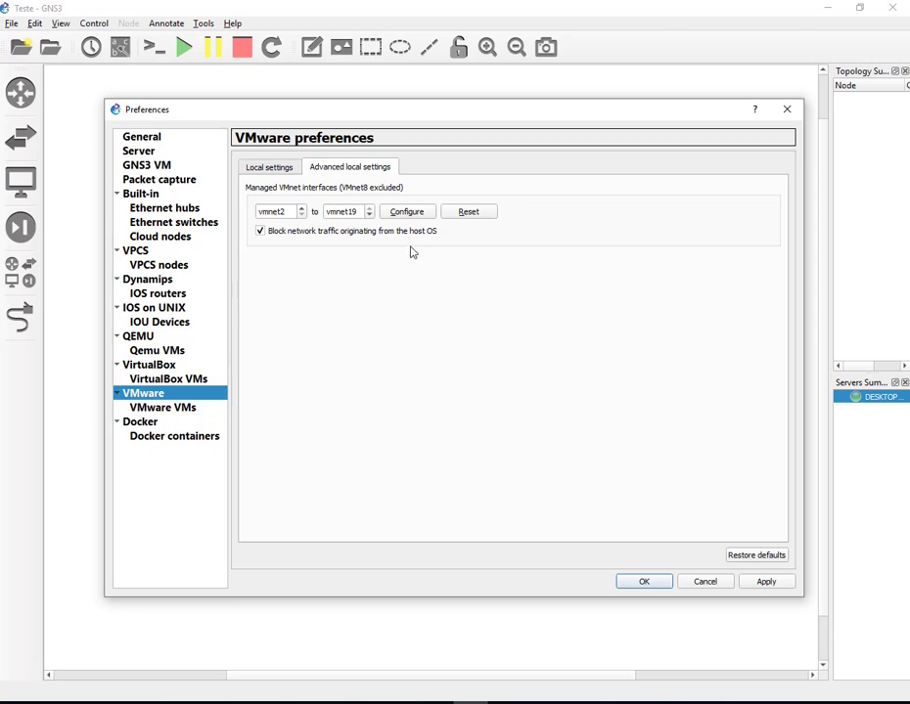
left_click(339, 212)
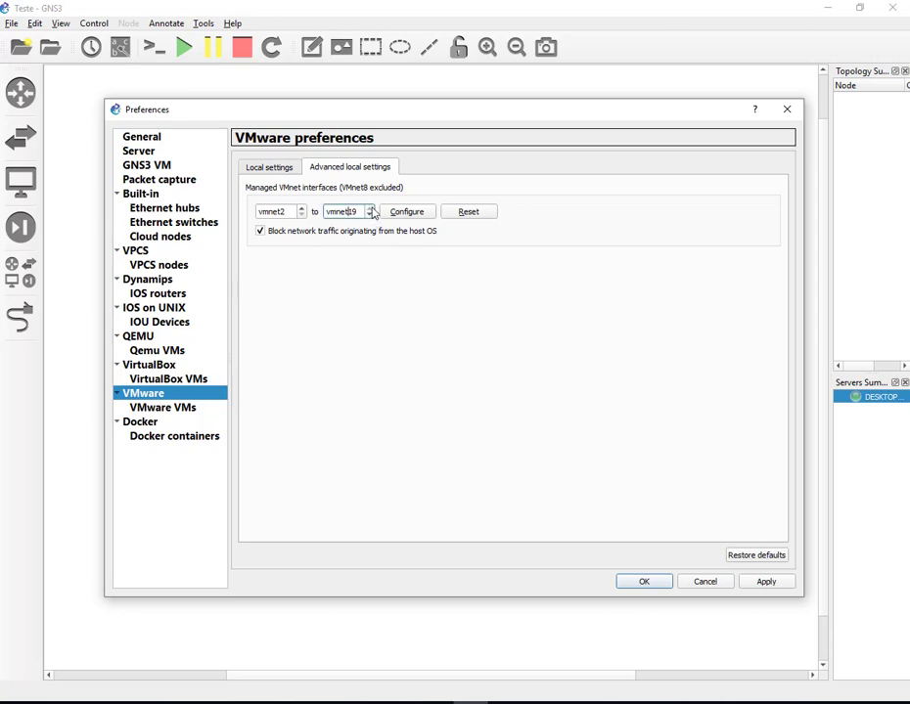
left_click(305, 216)
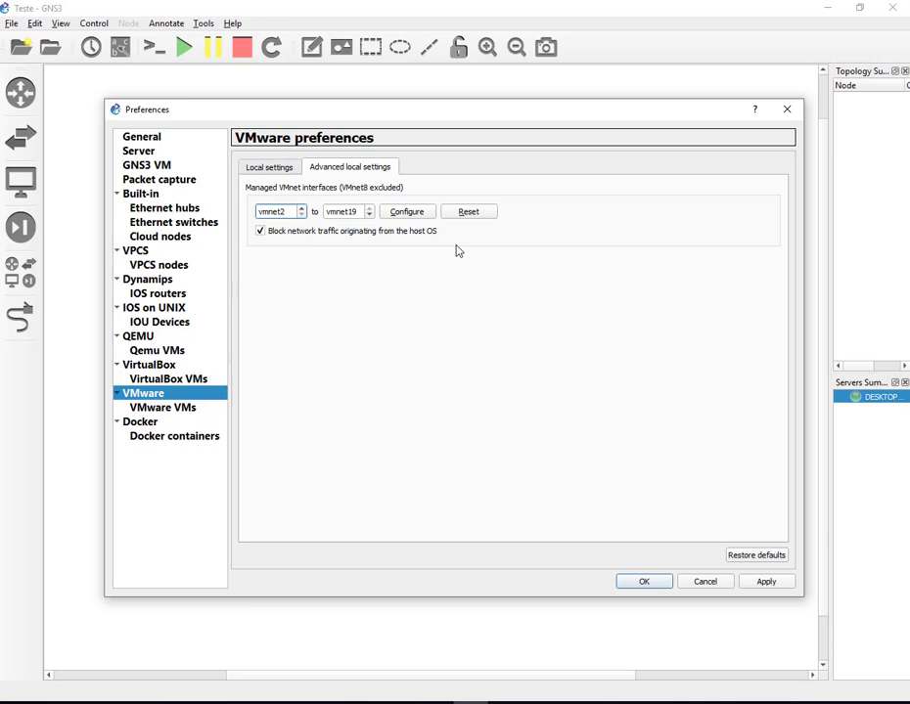
Add a VMware VM template for VyOS_versão, used as a linked base VM.
left_click(161, 409)
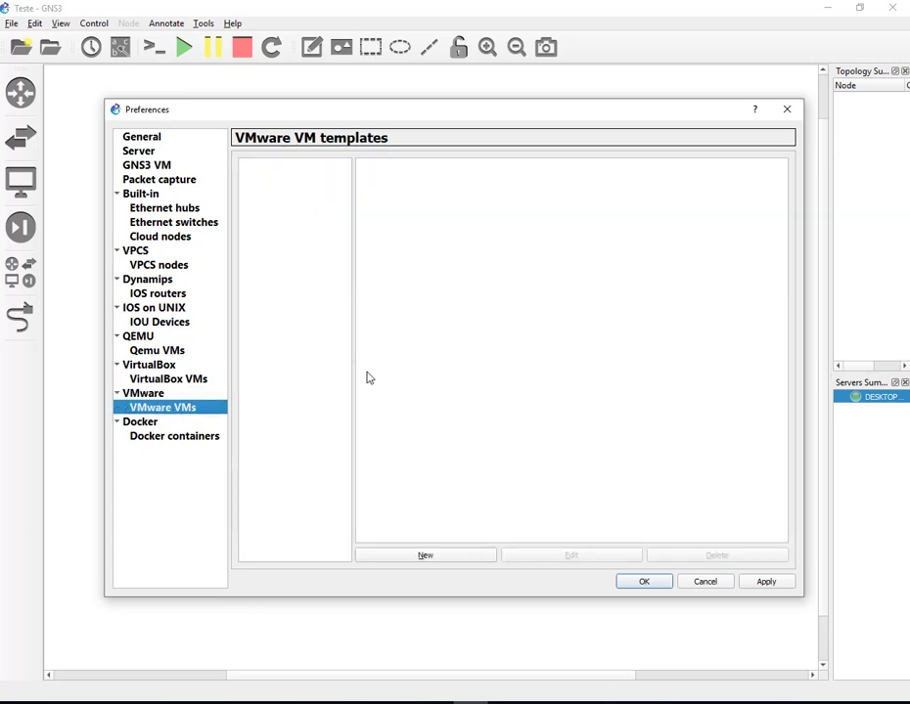
left_click(425, 556)
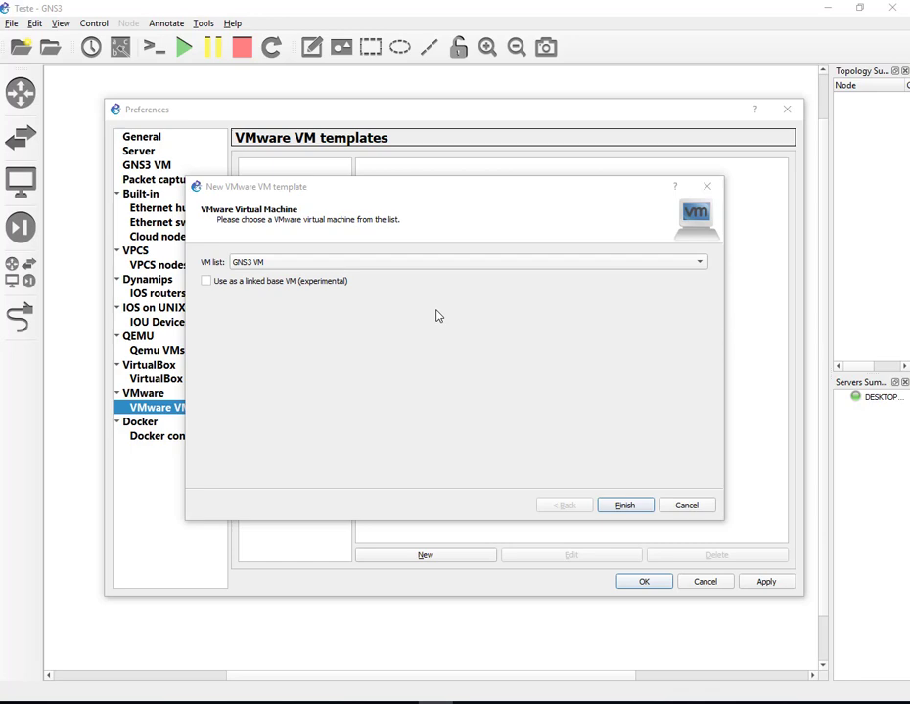
left_click(205, 284)
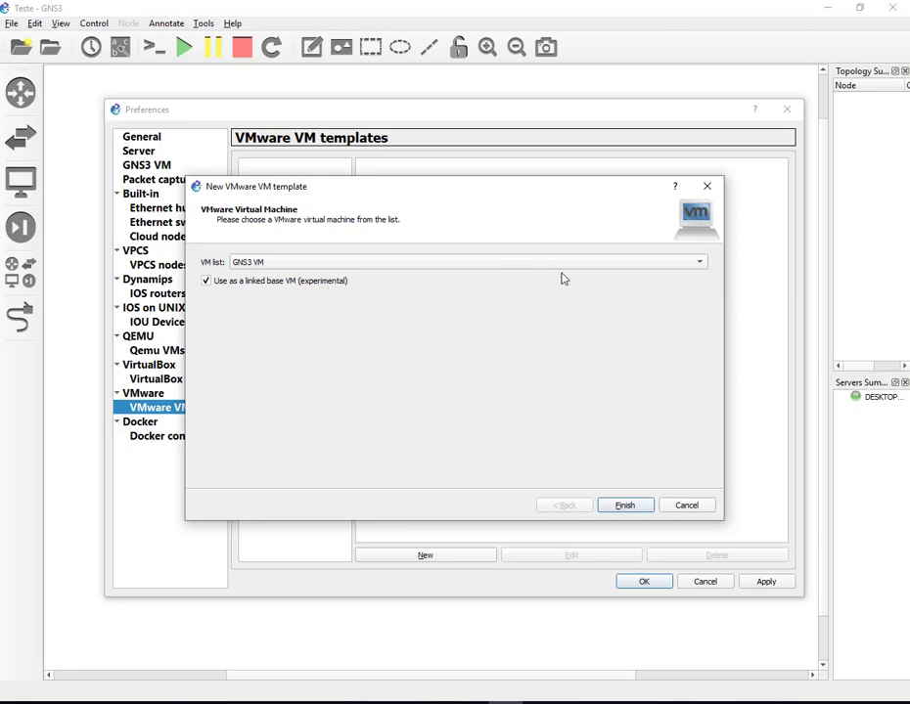
left_click(702, 264)
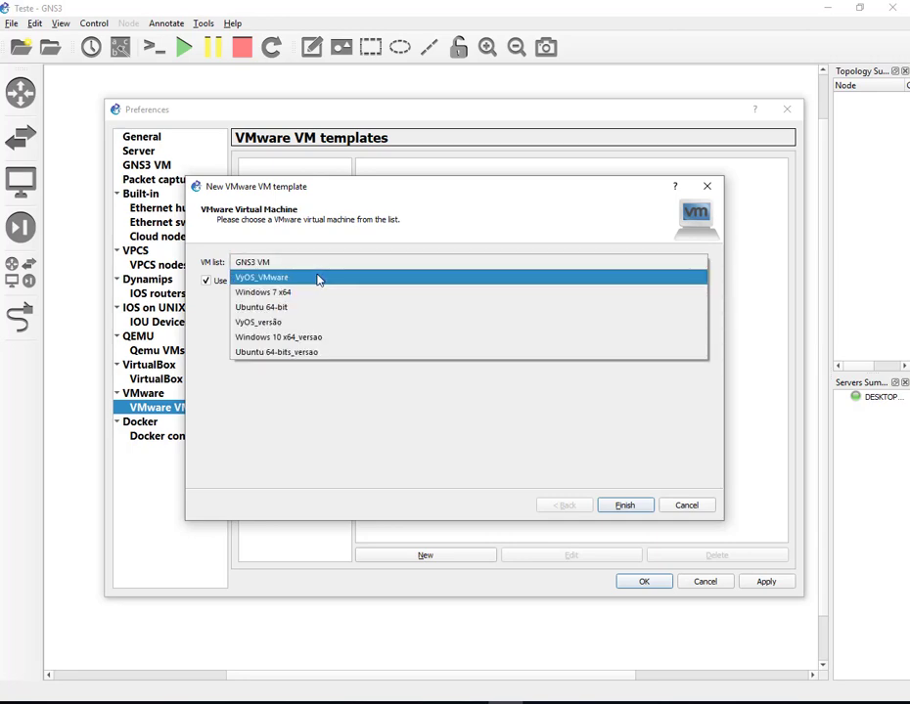
left_click(276, 331)
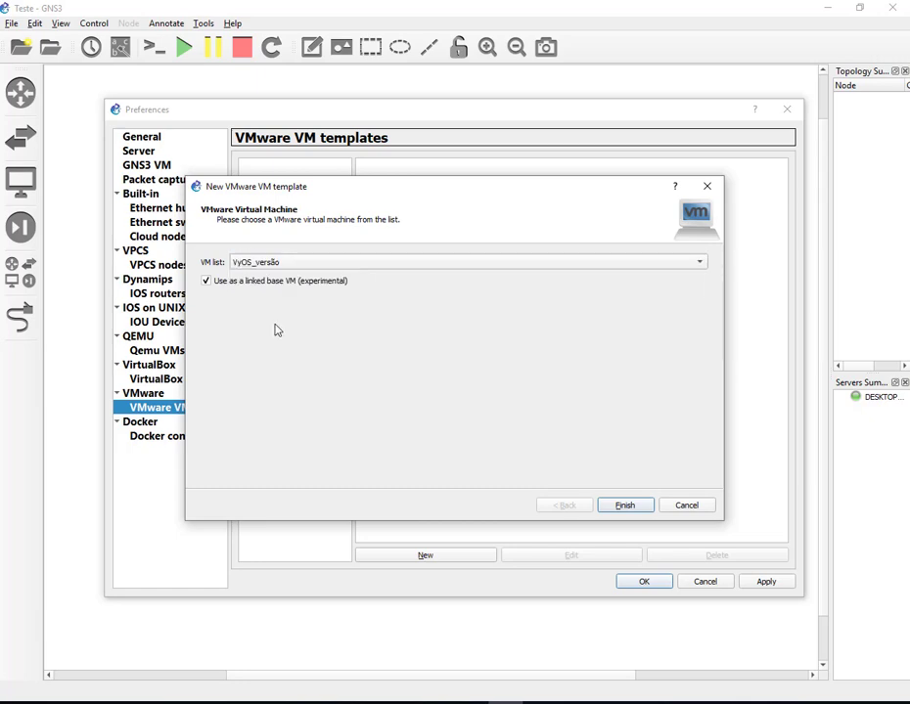
left_click(626, 506)
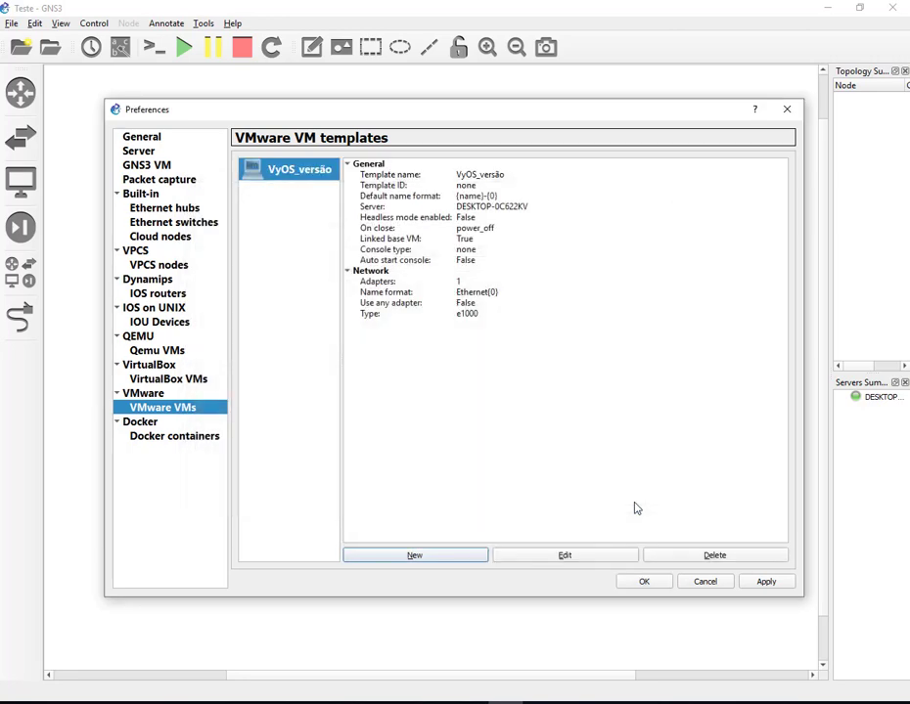
Add a VMware VM template for Windows 10 x64_versao, used as a linked base VM.
left_click(414, 555)
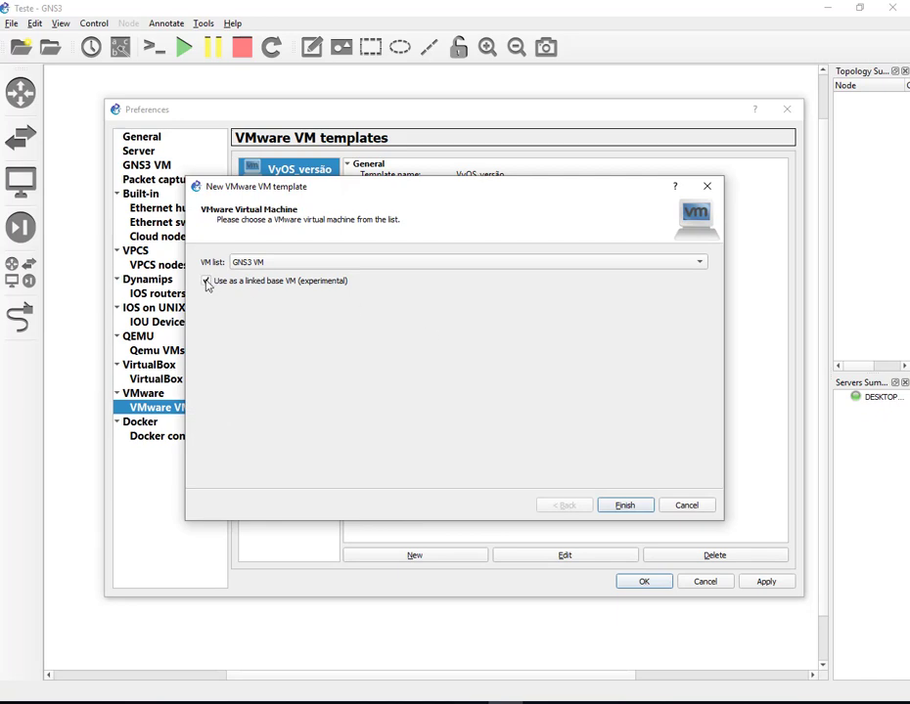
left_click(524, 267)
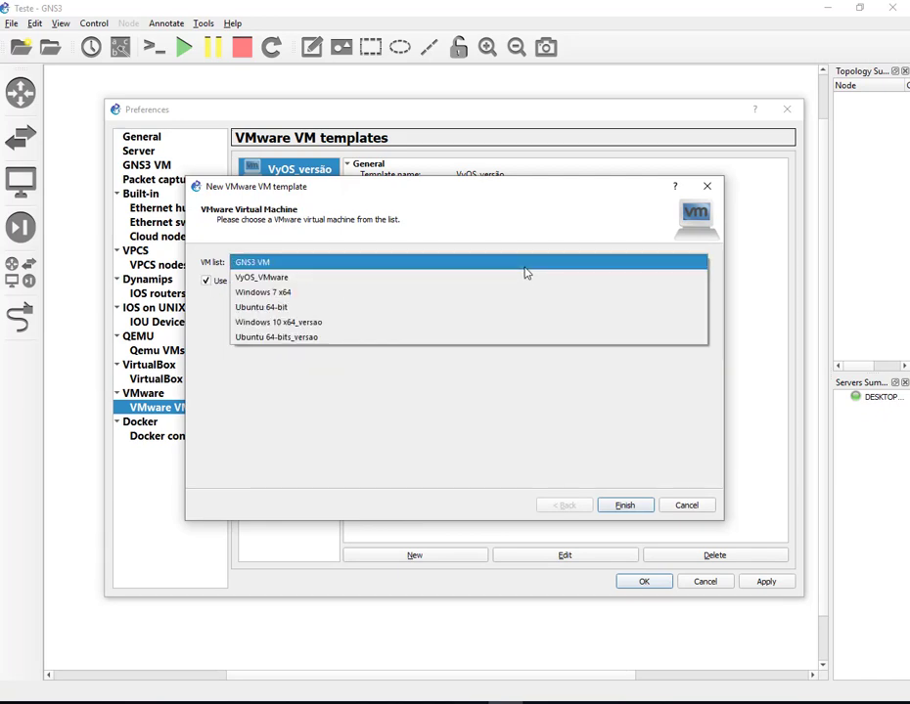
left_click(465, 330)
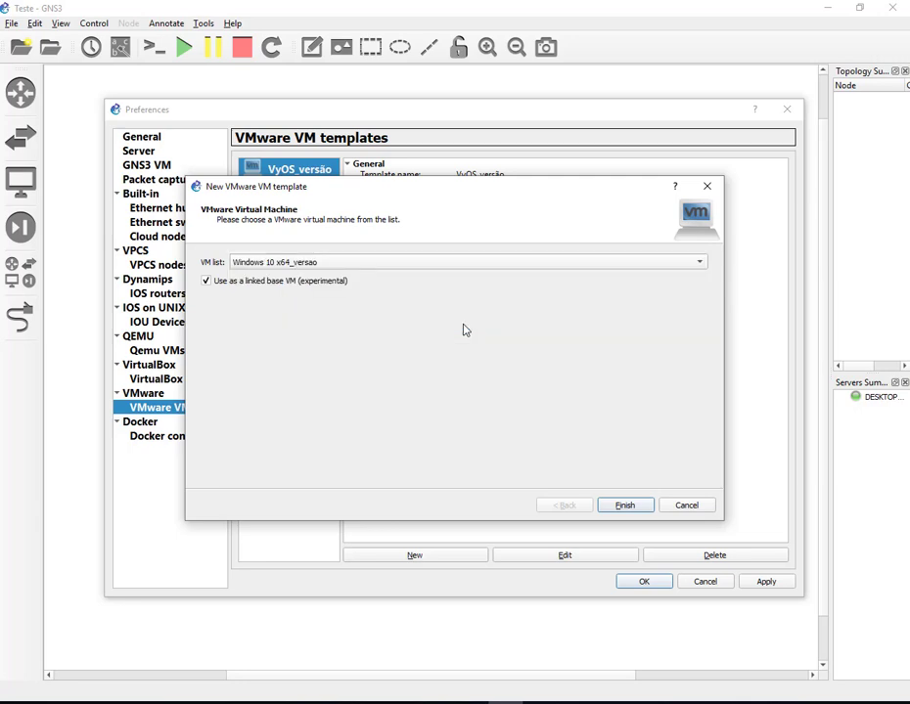
left_click(636, 508)
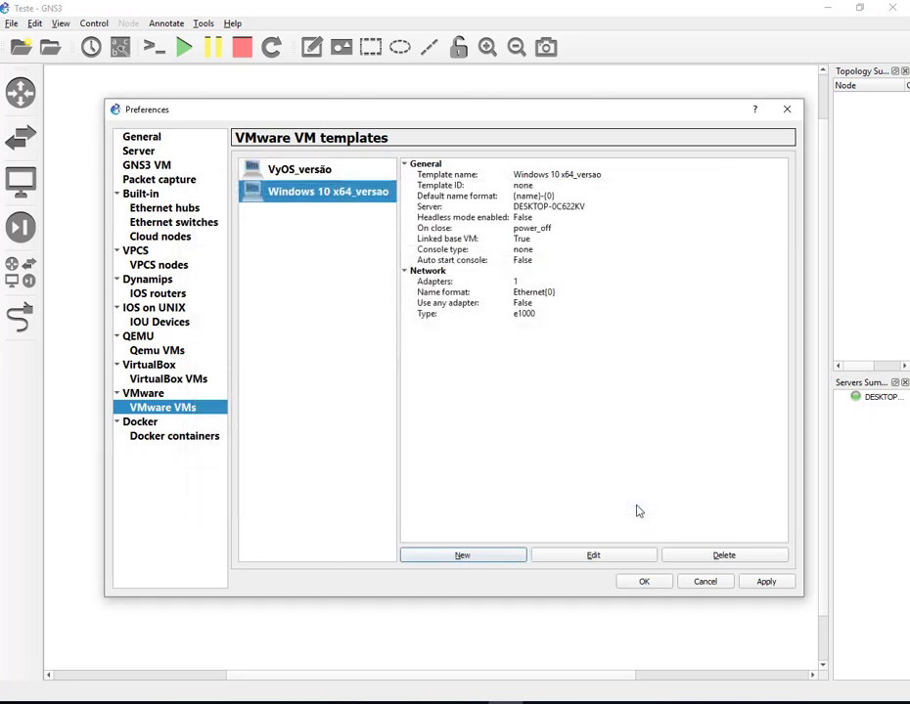
Add a VMware VM template for Ubuntu 64-bits_versao without the linked base option.
left_click(486, 557)
left_click(437, 264)
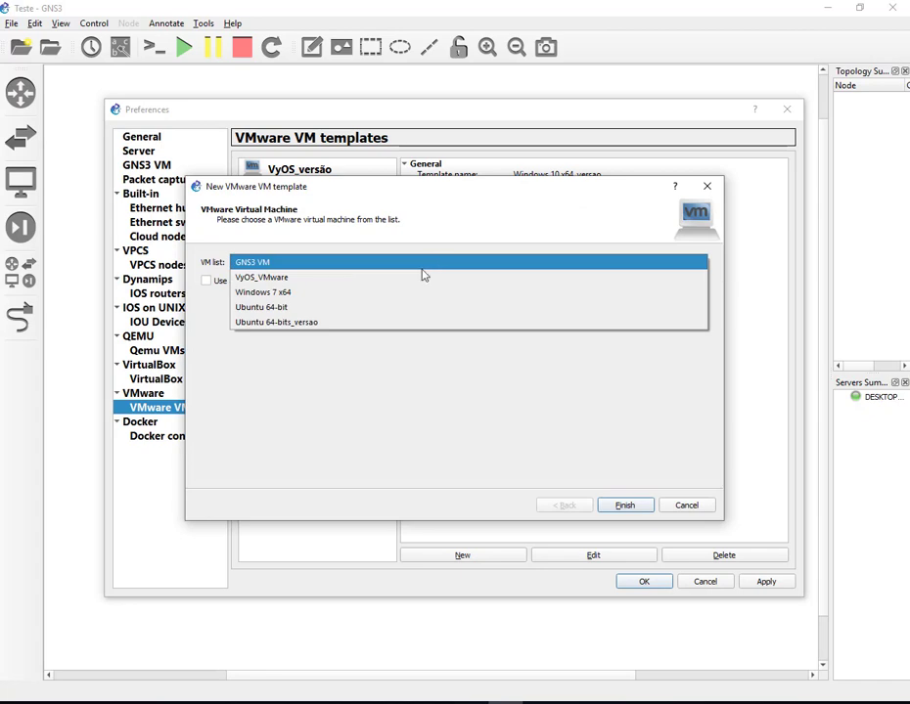
left_click(411, 323)
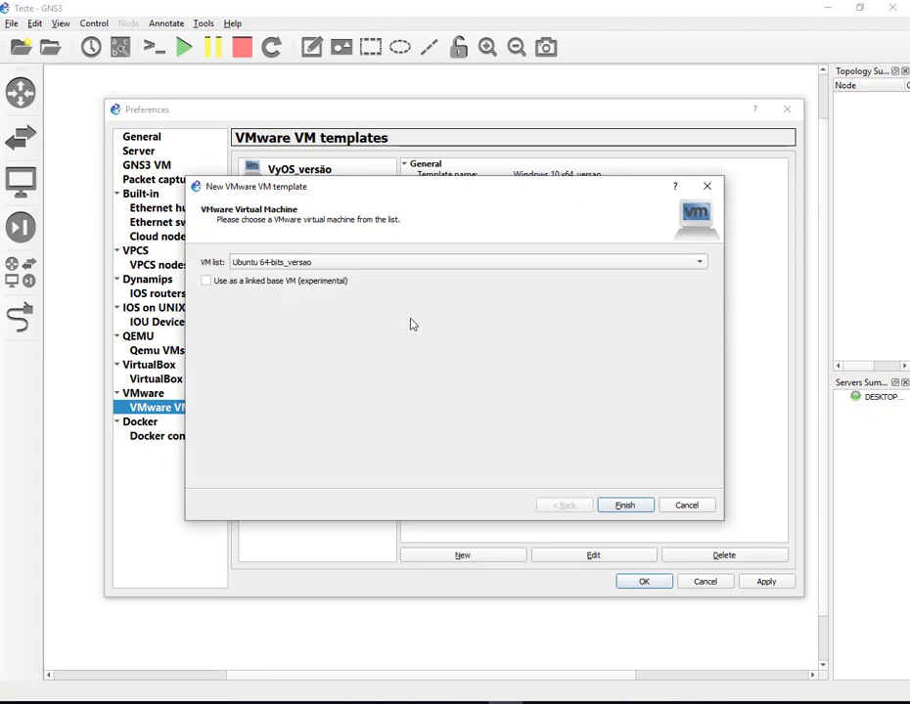
left_click(636, 507)
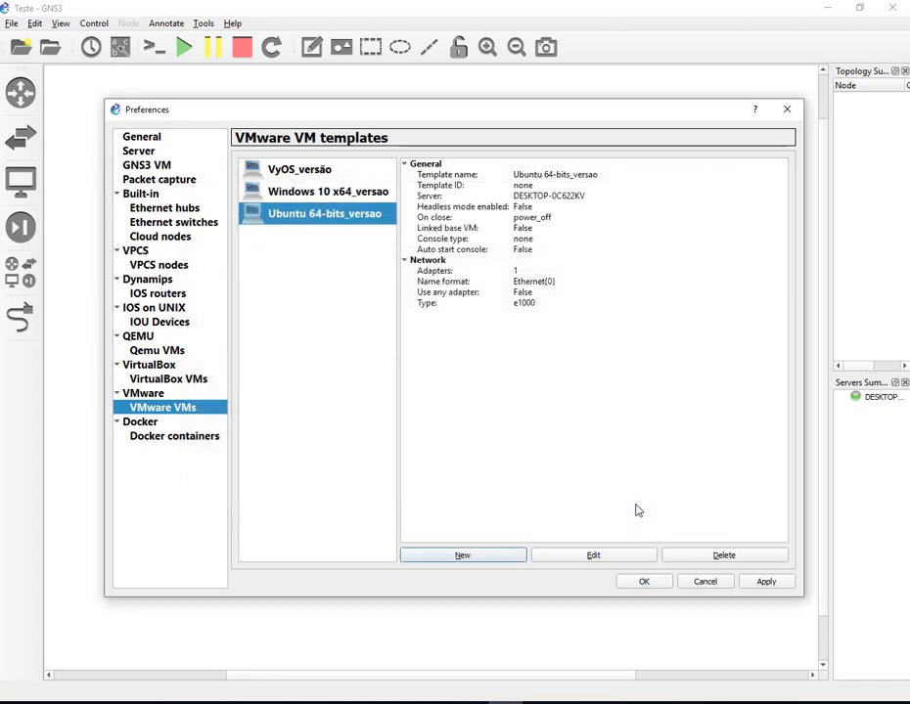
Set the VyOS_versão template's console type to telnet and its category to Routers.
left_click(321, 179)
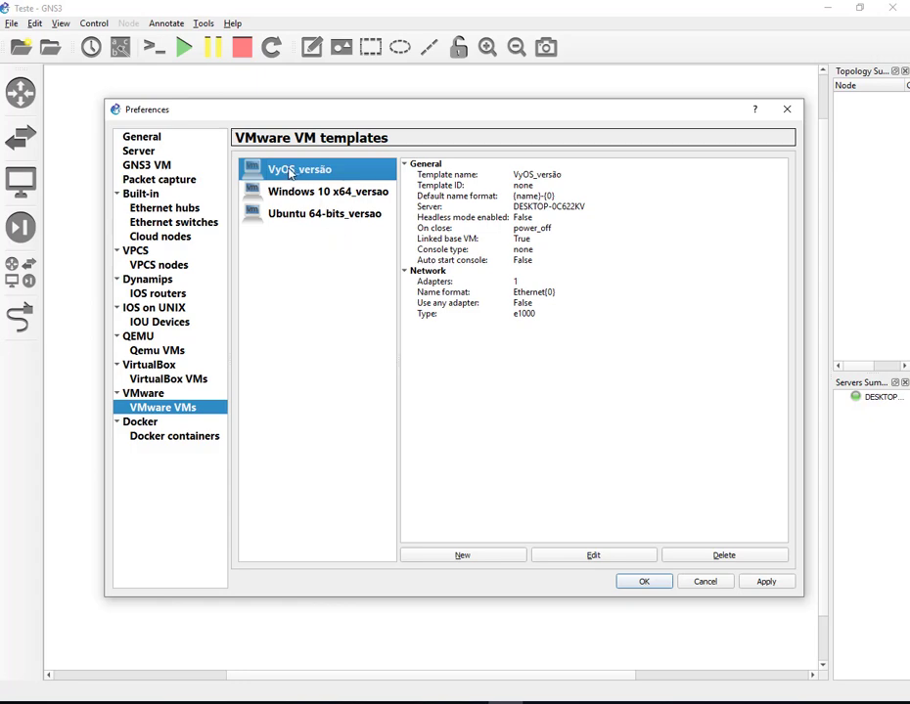
left_click(593, 556)
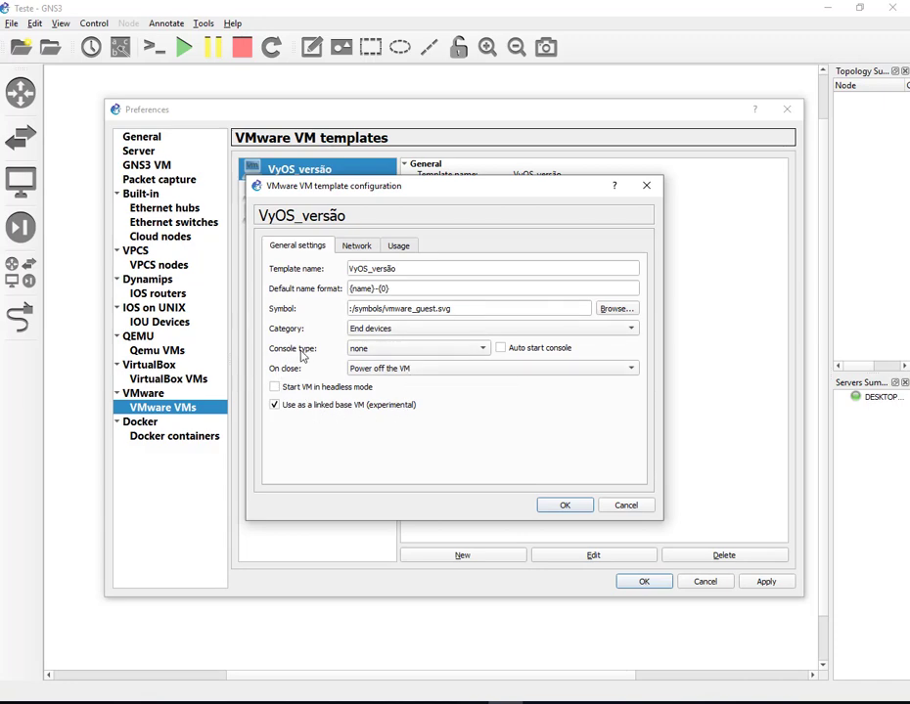
left_click(483, 352)
left_click(473, 334)
left_click(426, 336)
left_click(434, 307)
Assign the classic router_firewall symbol from the symbols library to the VyOS_versão template.
left_click(612, 309)
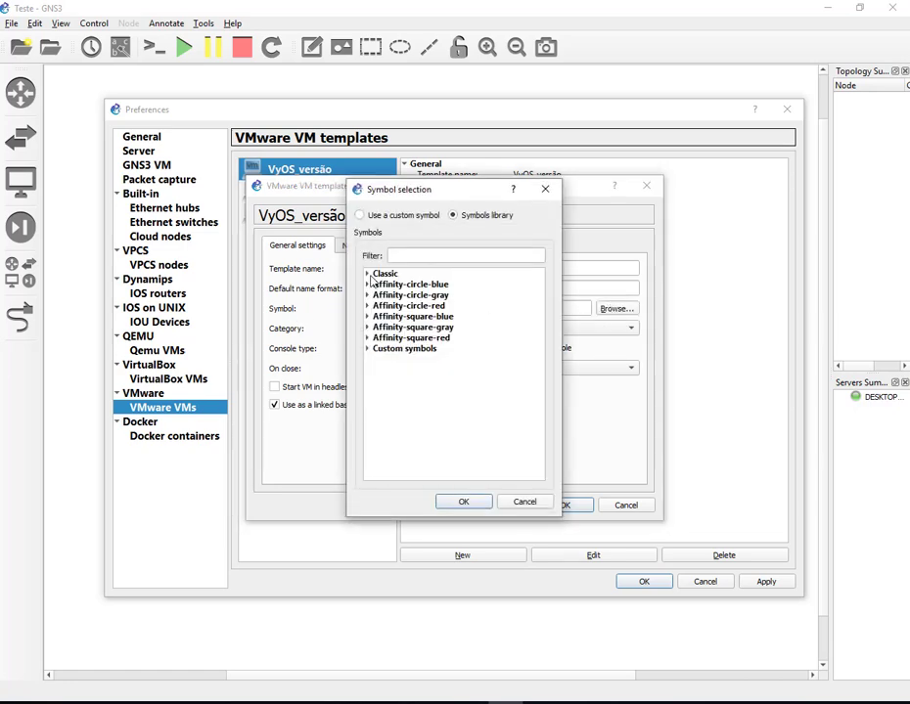
left_click(369, 276)
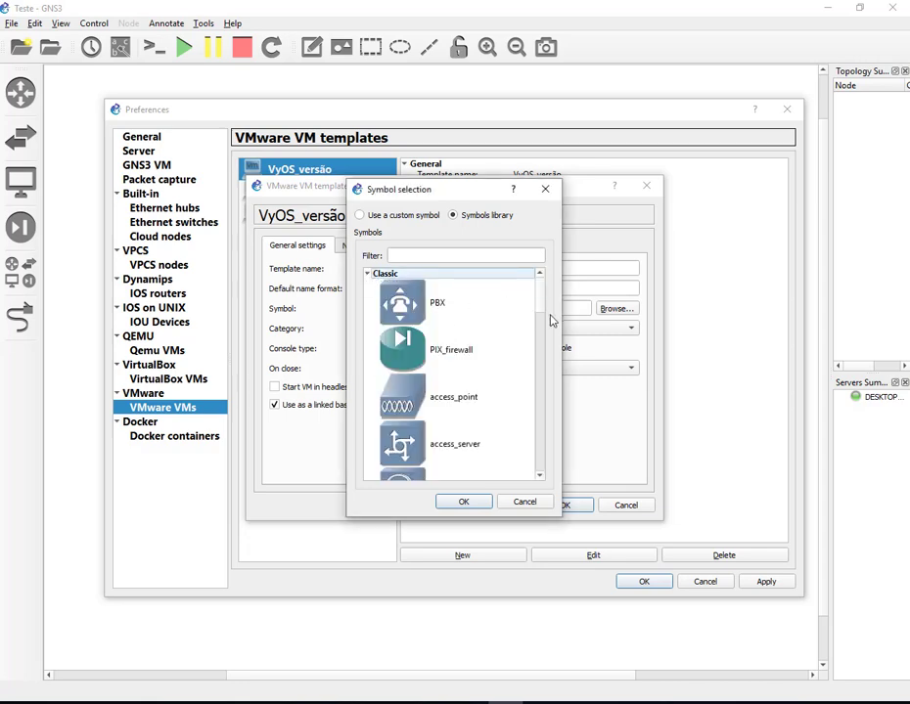
left_click_drag(543, 312, 536, 427)
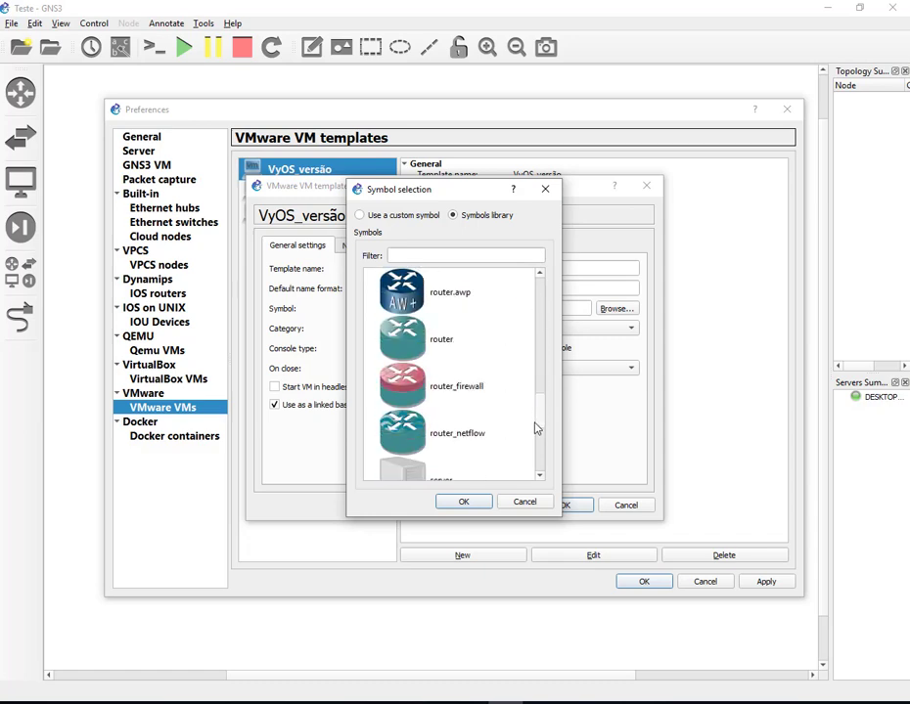
left_click(418, 397)
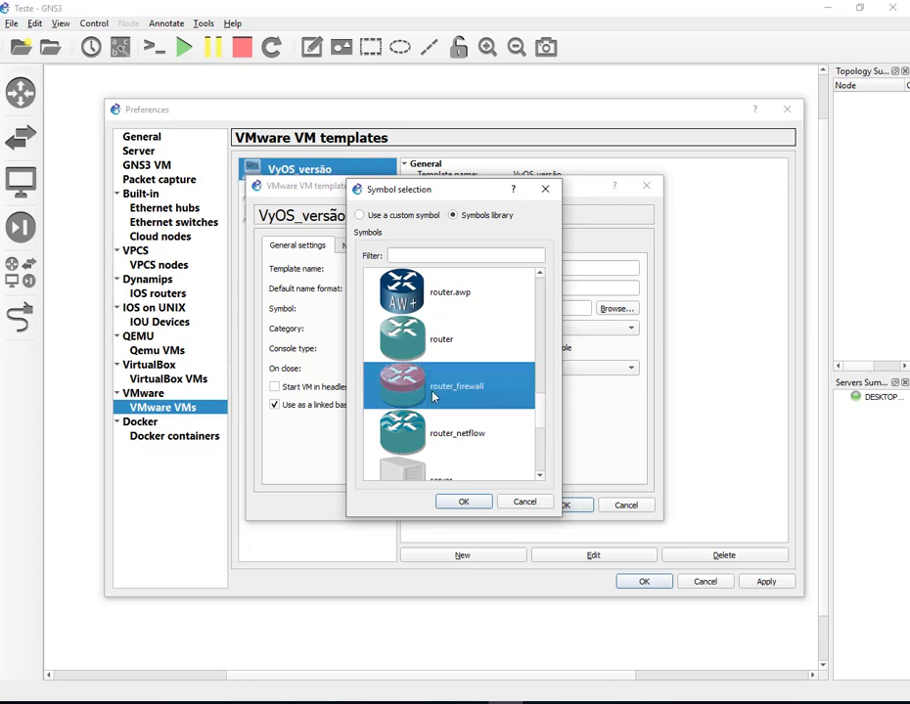
left_click(465, 503)
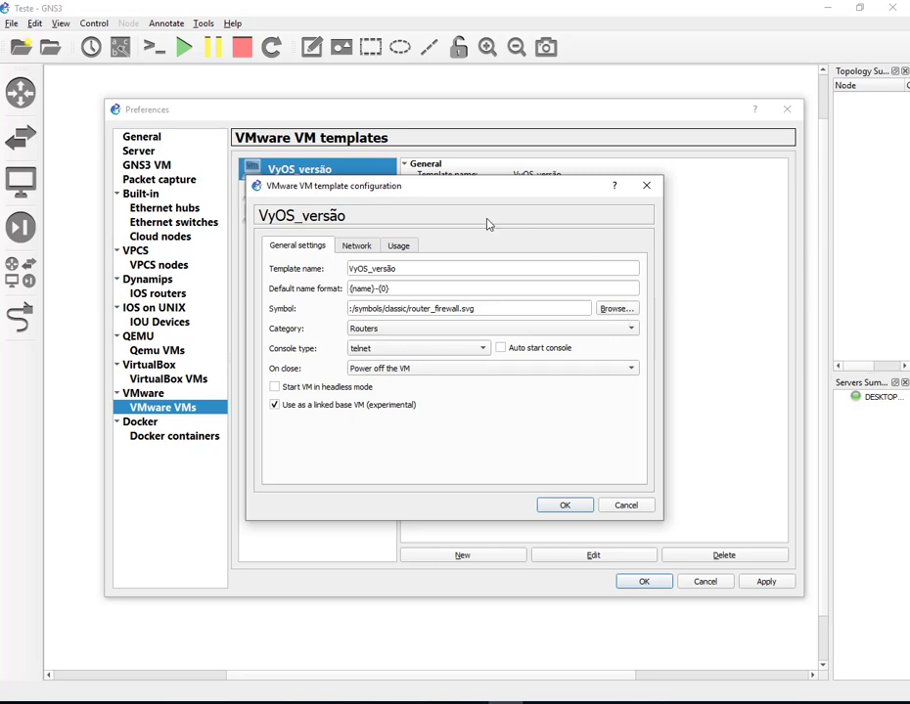
Give the VyOS_versão template 3 network adapters of type default and allow GNS3 to override non custom VMware adapters.
left_click(358, 247)
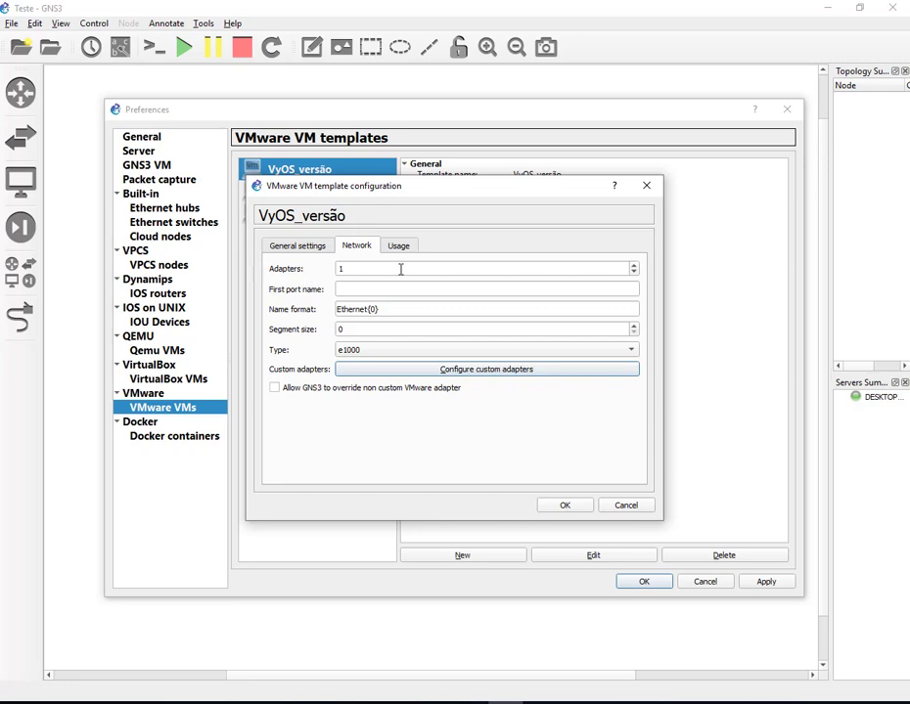
left_click(634, 265)
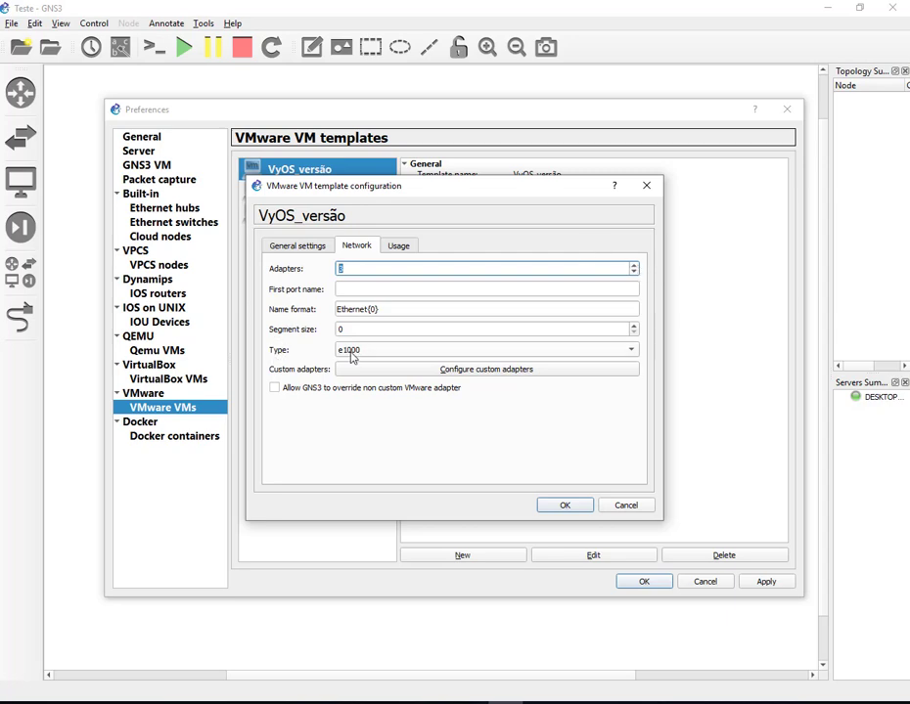
type("3")
left_click(631, 350)
left_click(589, 335)
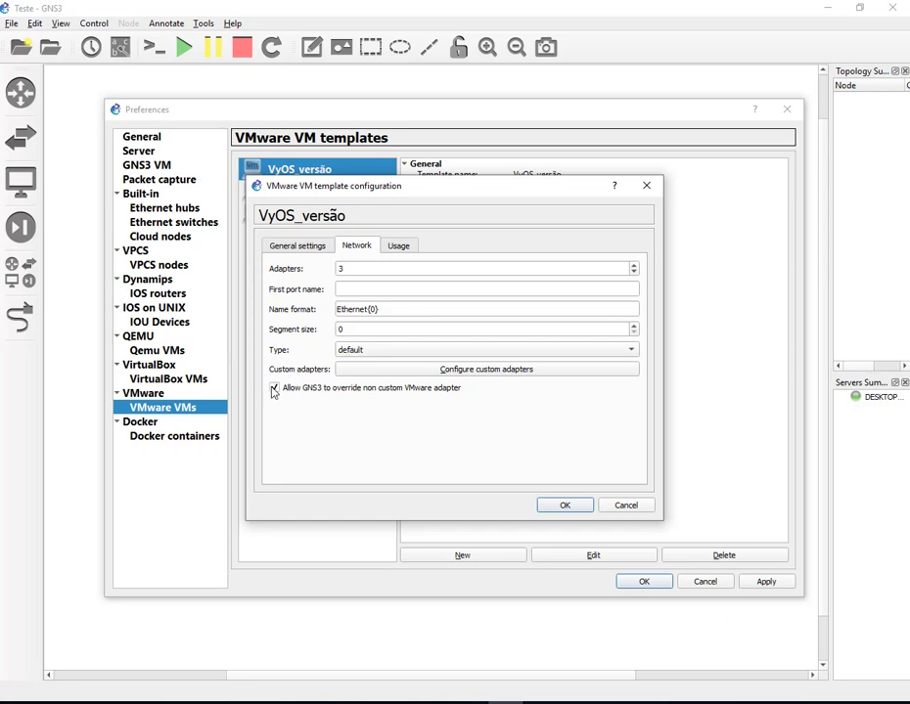
left_click(565, 504)
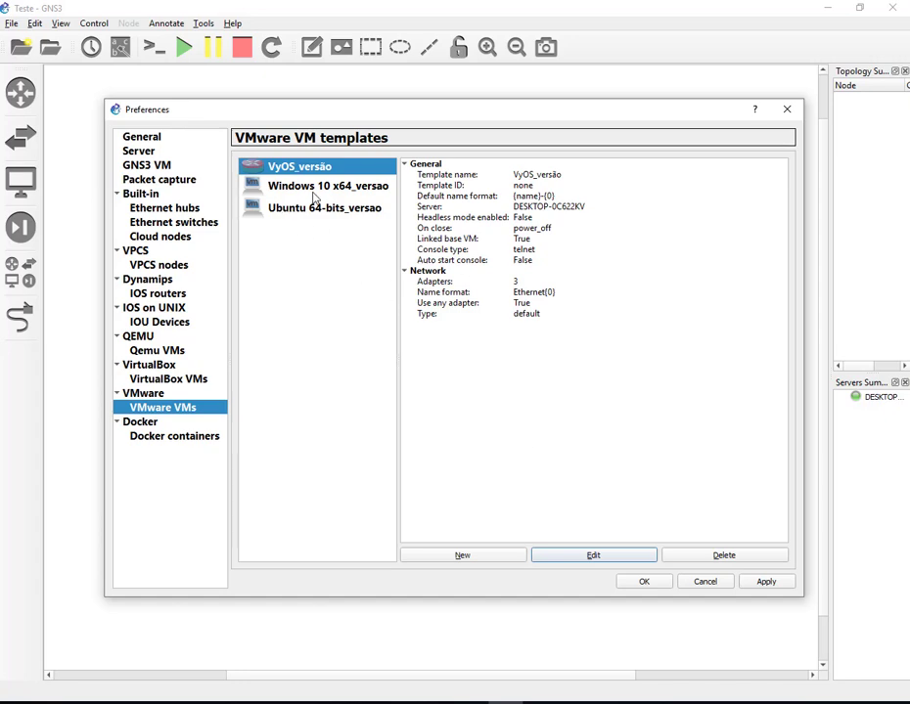
For the Windows 10 x64_versao template, keep console type none, set the adapter type to default and allow overriding non custom VMware adapters.
left_click(326, 188)
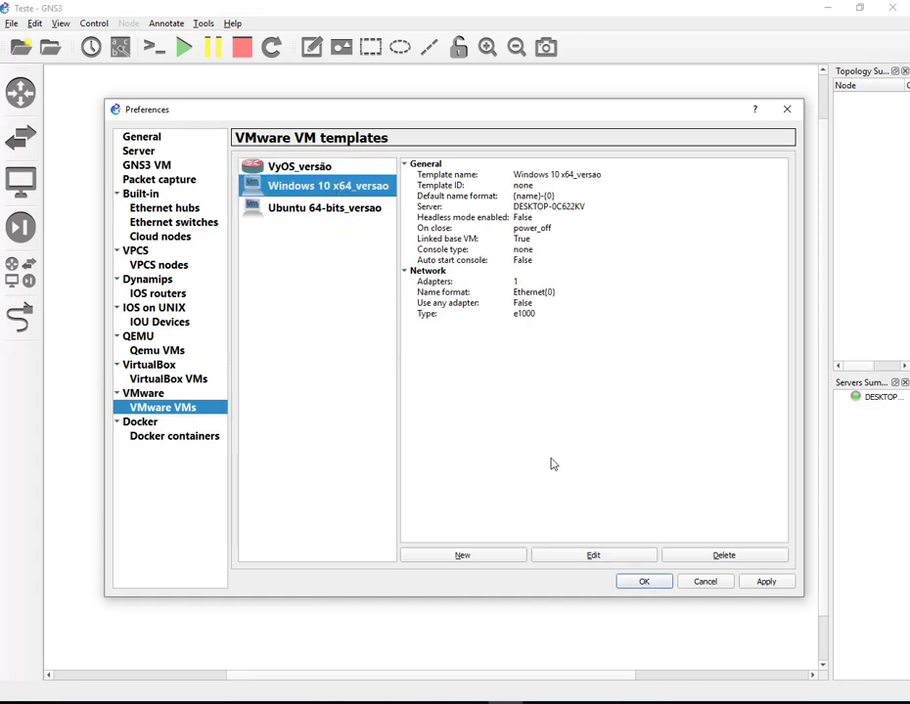
left_click(594, 556)
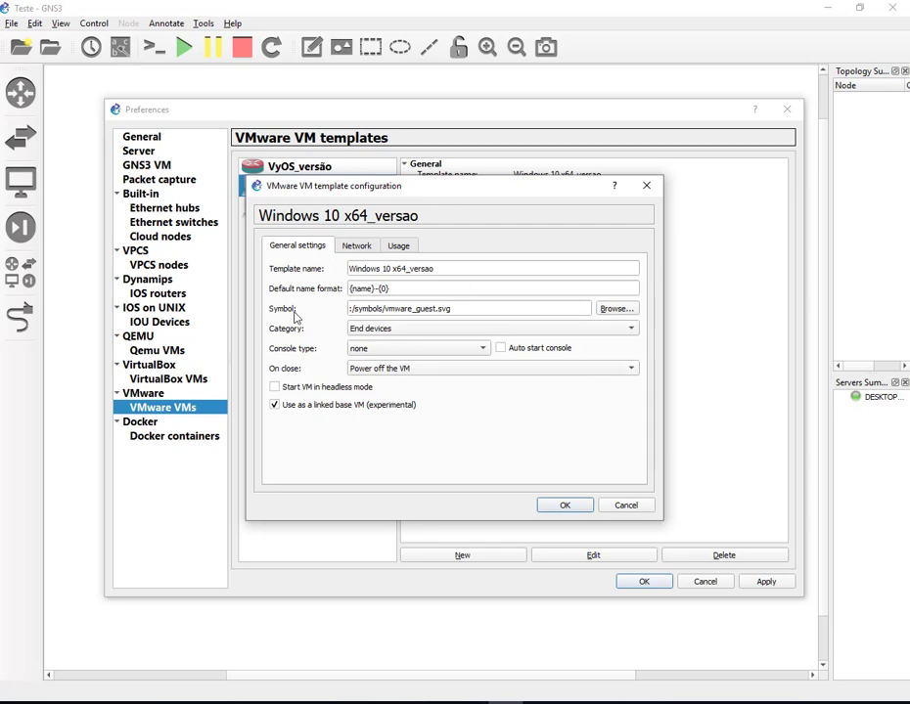
left_click(401, 349)
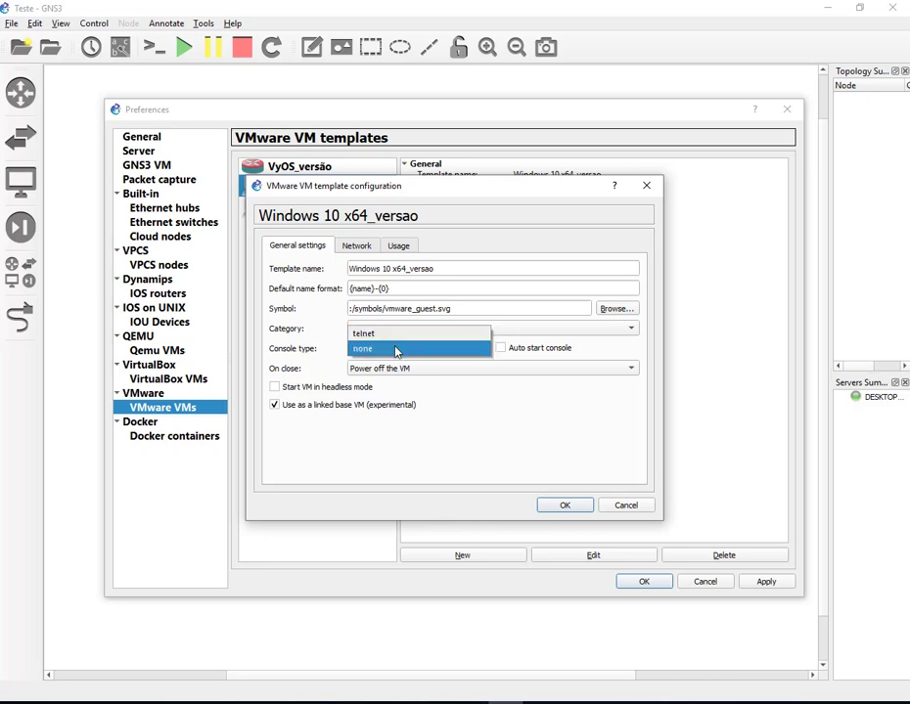
left_click(396, 349)
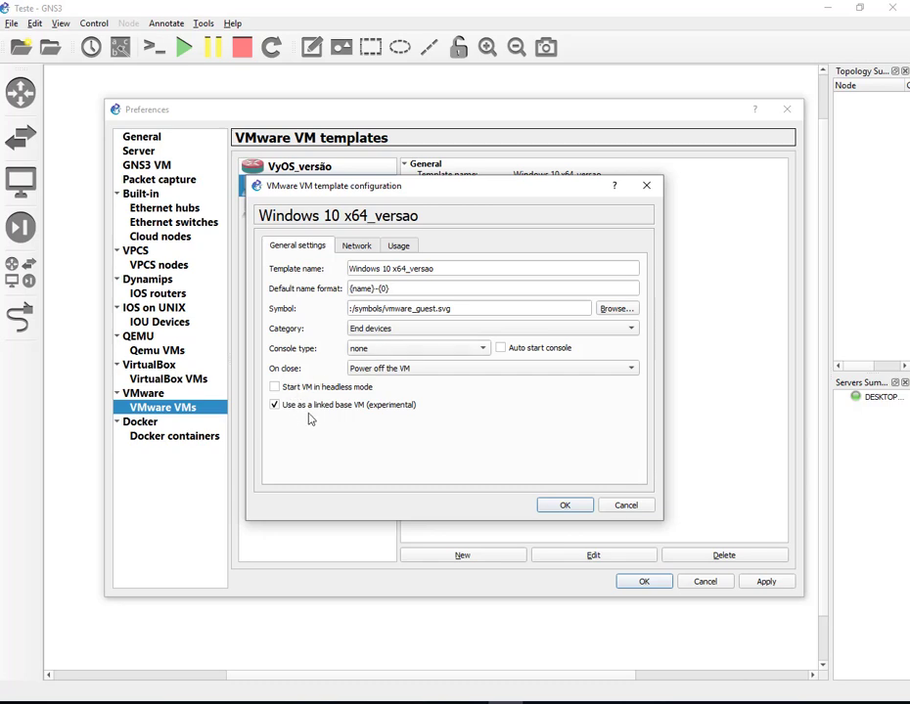
left_click(358, 246)
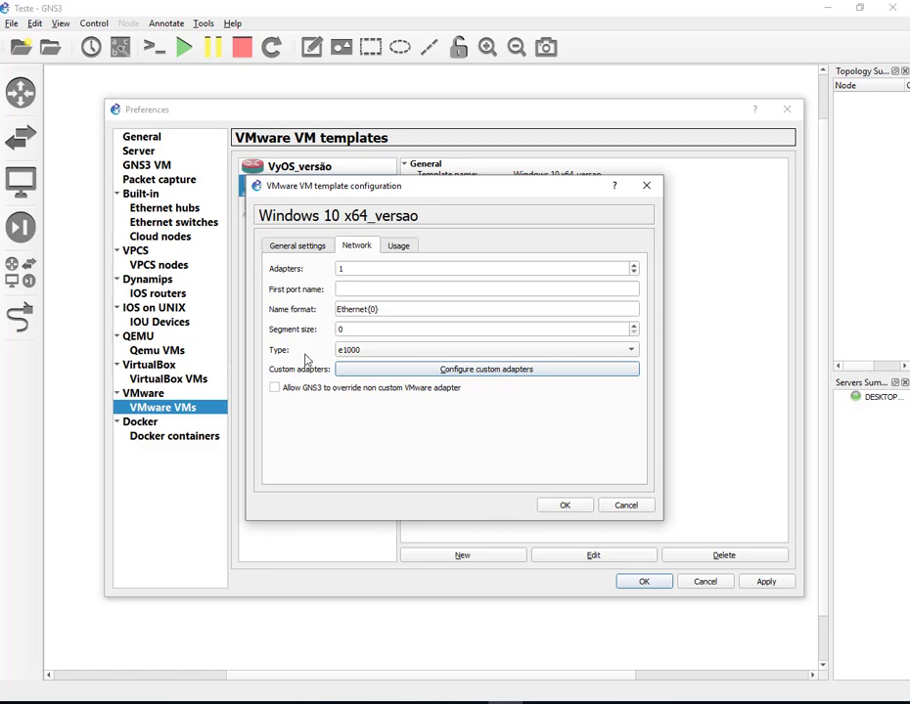
left_click(378, 350)
left_click(388, 338)
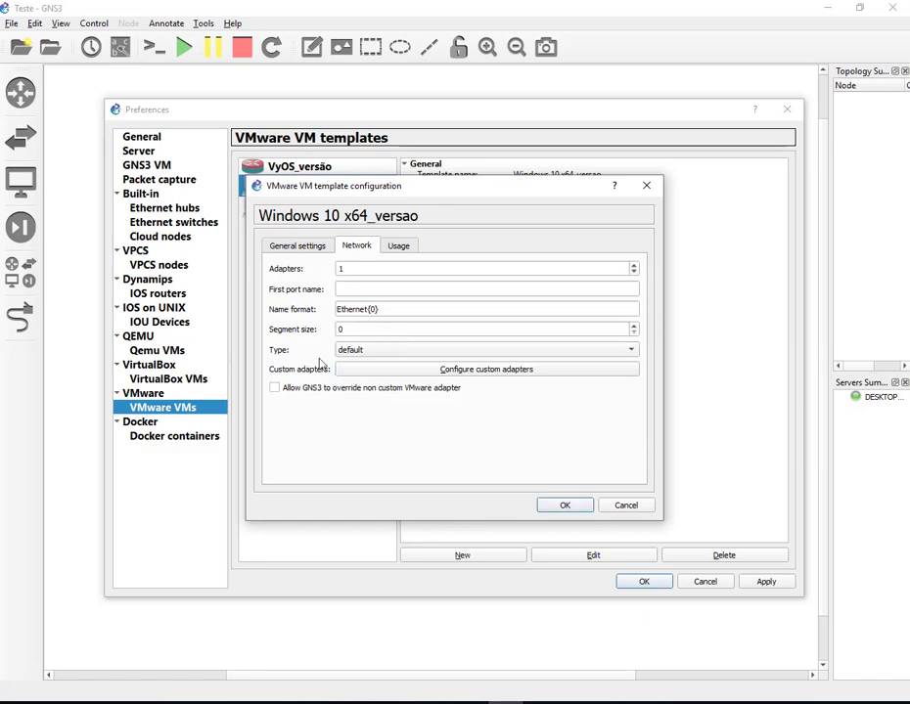
left_click(274, 388)
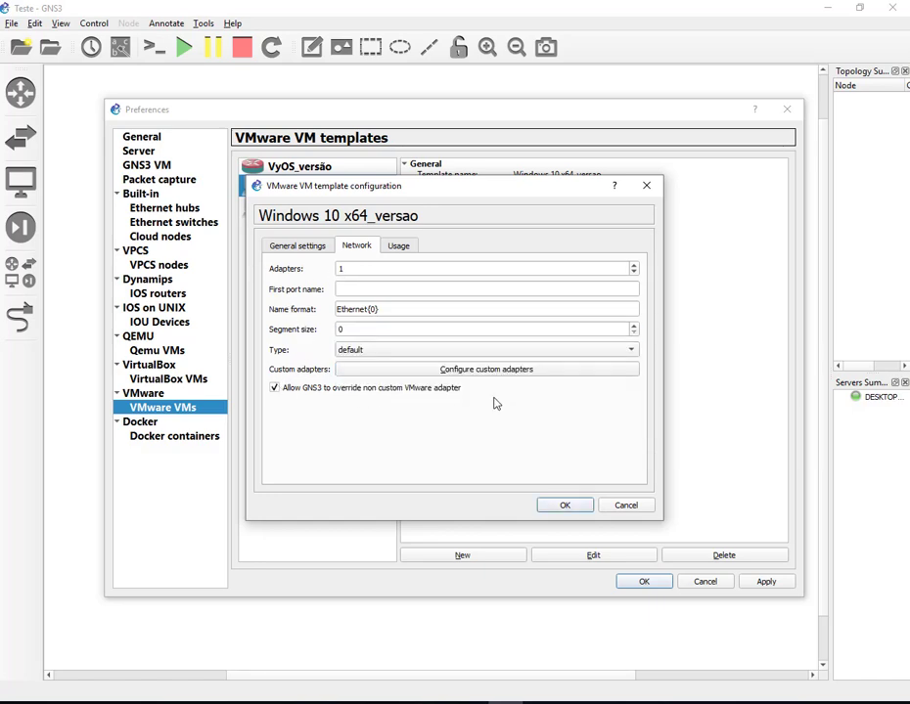
left_click(573, 506)
Make the Ubuntu 64-bits_versao template a linked base VM and set its console type to telnet.
left_click(311, 210)
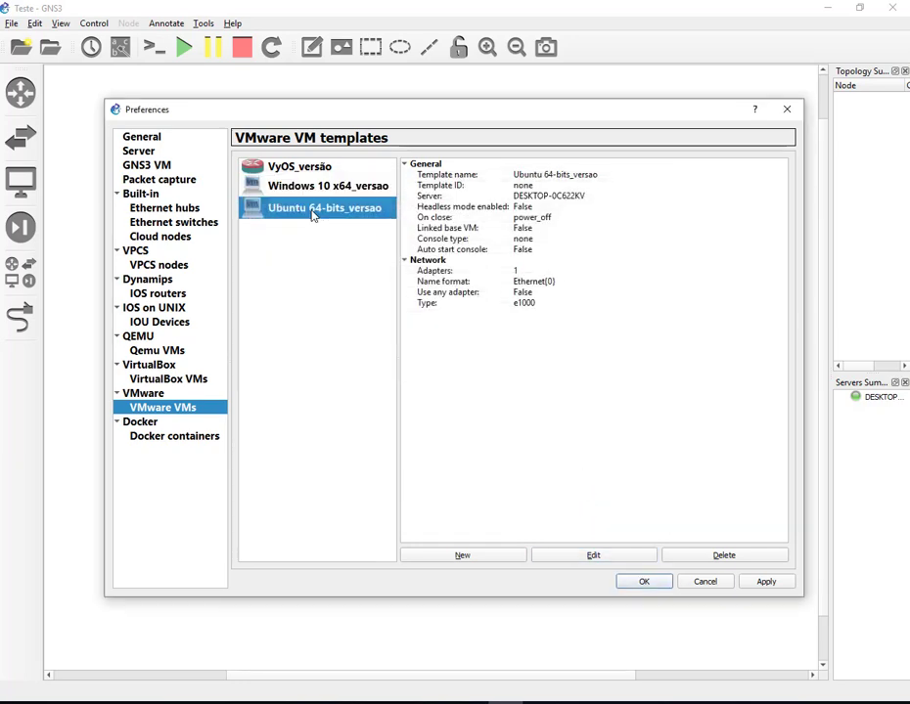
left_click(604, 553)
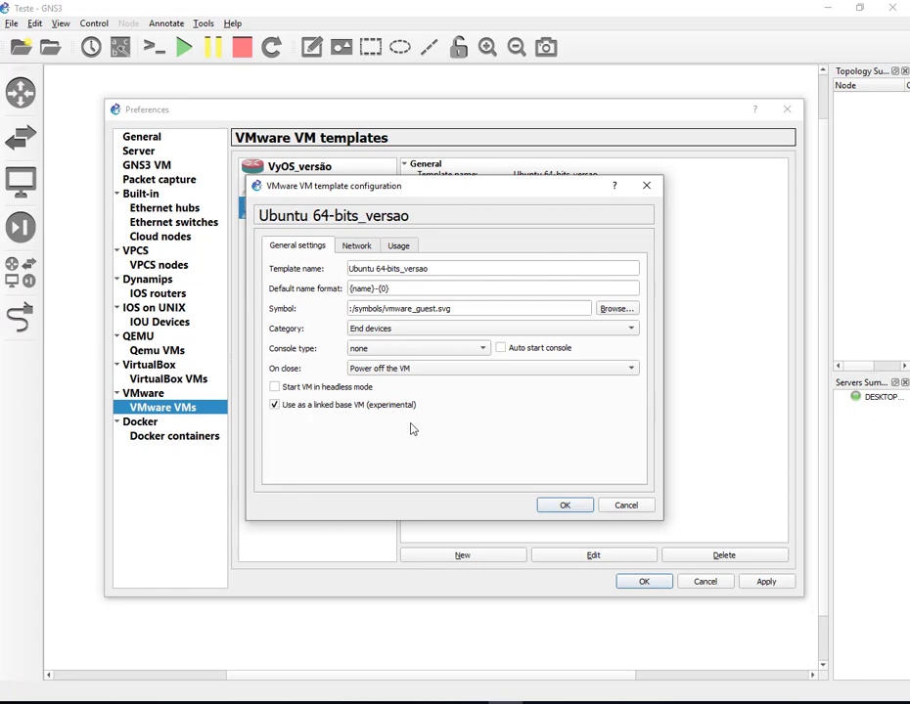
left_click(411, 355)
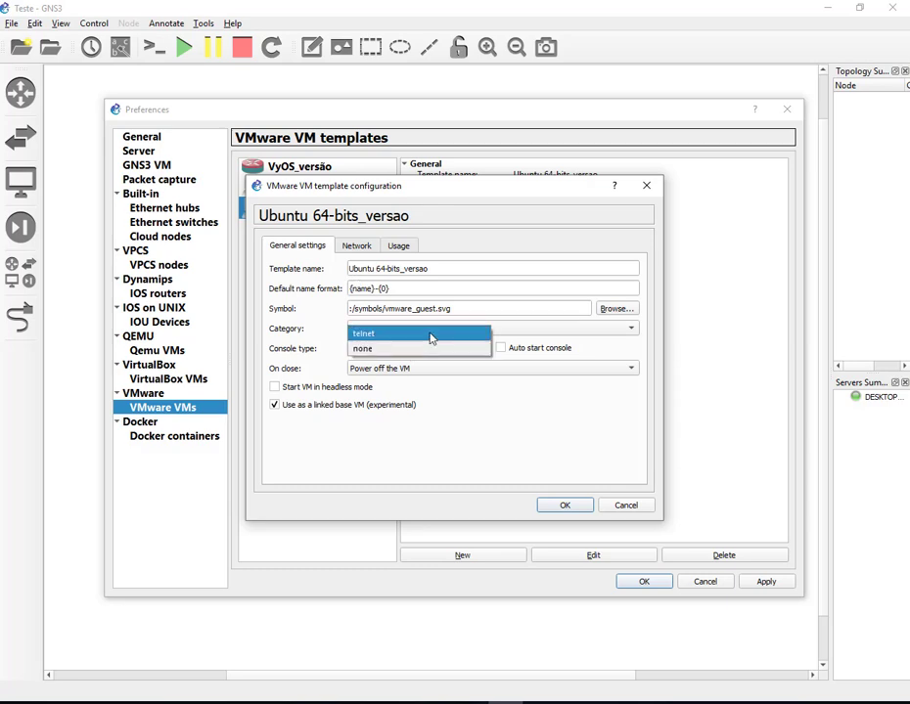
left_click(431, 334)
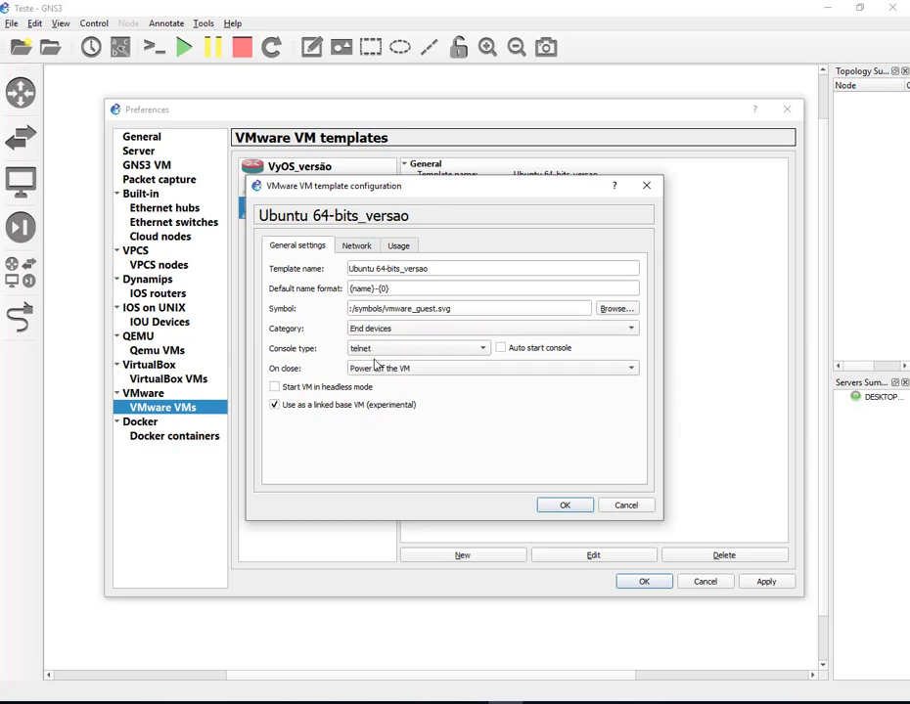
Set the Ubuntu 64-bits_versao template's adapter type to default and allow GNS3 to override non custom VMware adapters.
left_click(358, 247)
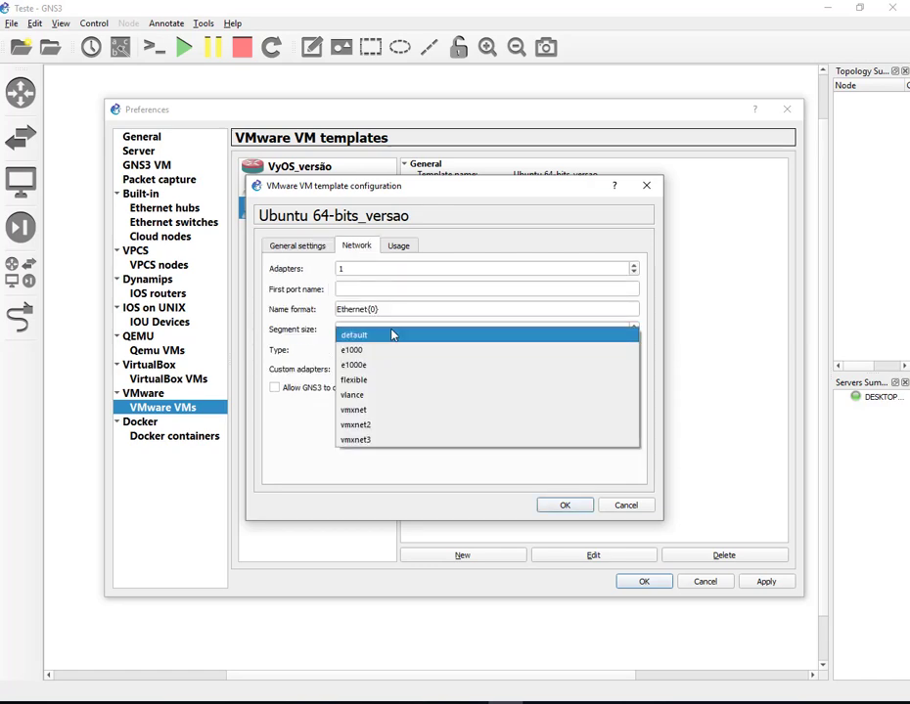
left_click(393, 335)
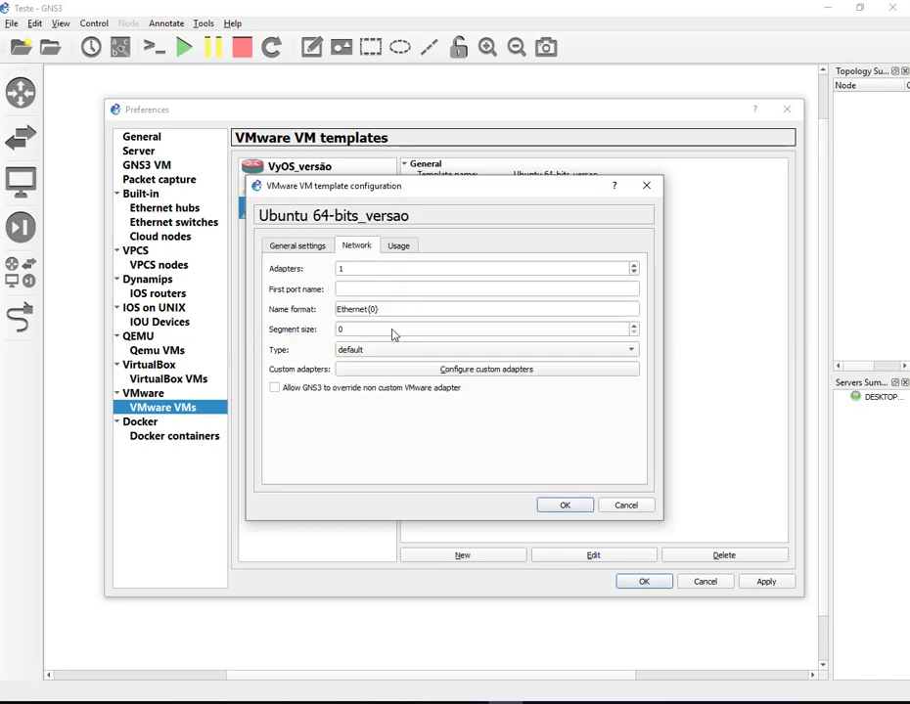
left_click(275, 389)
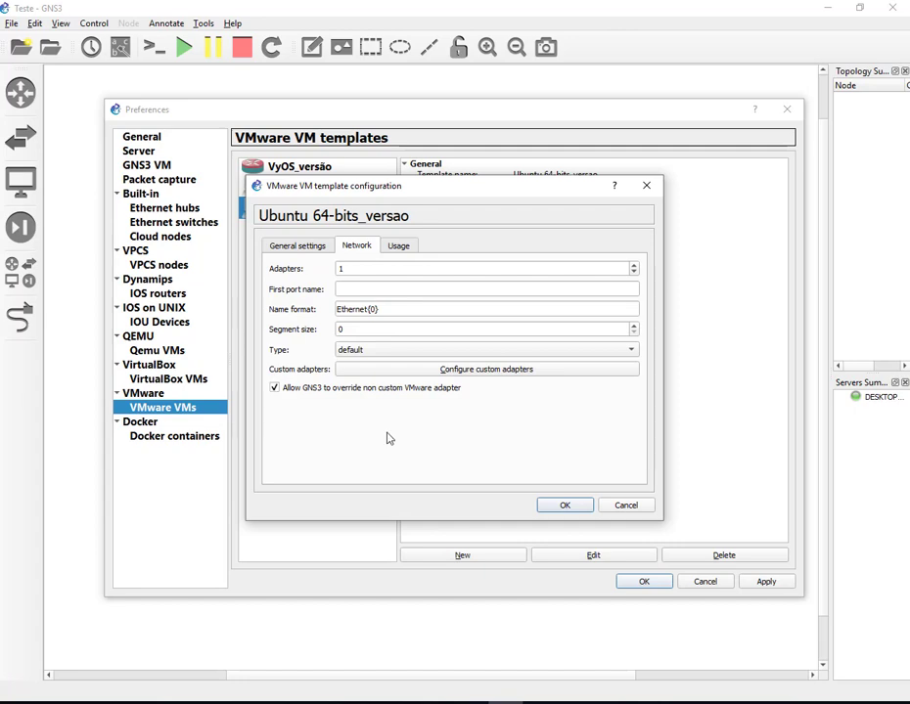
left_click(567, 506)
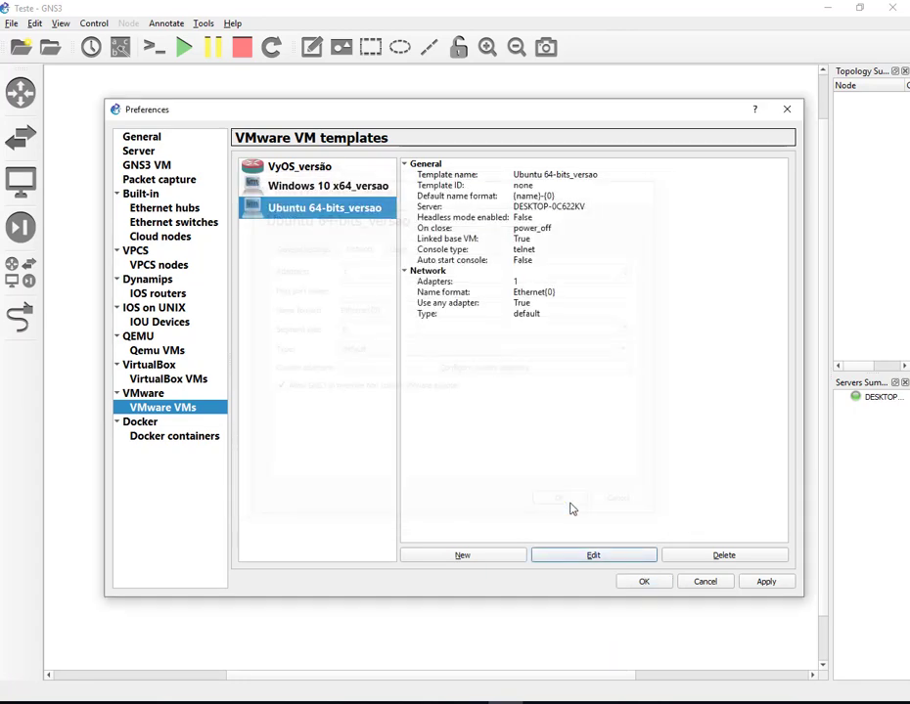
Apply the template preferences, close them and display the list of all devices.
left_click(768, 583)
left_click(633, 586)
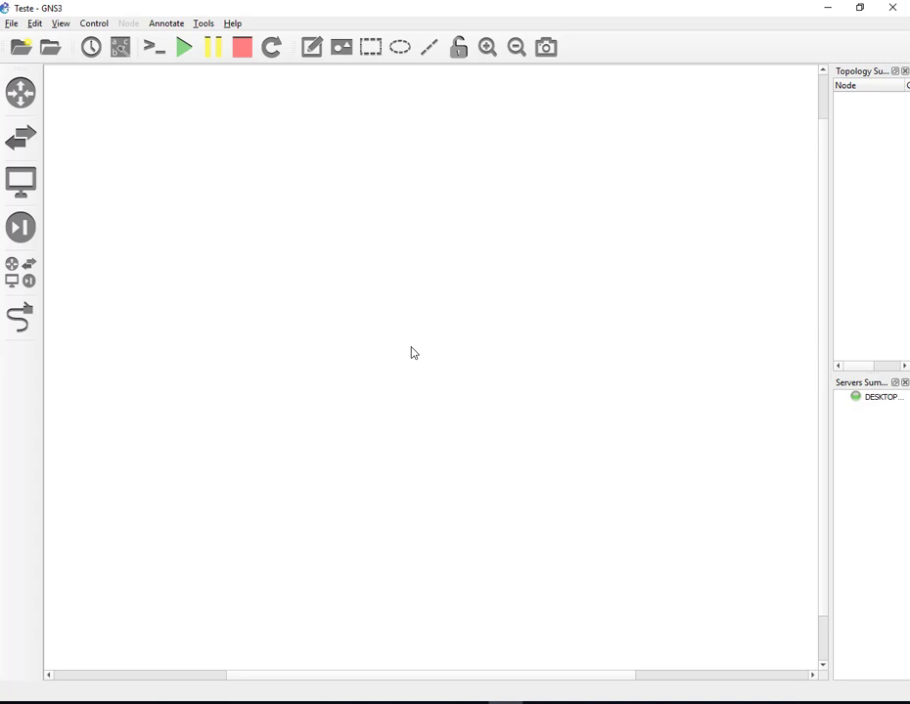
left_click(21, 274)
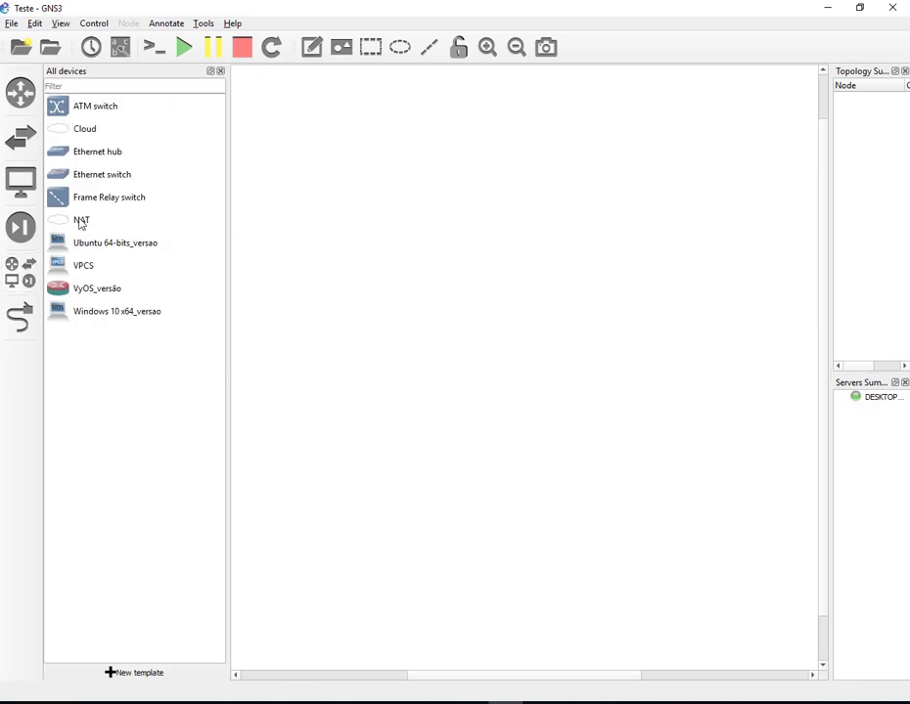